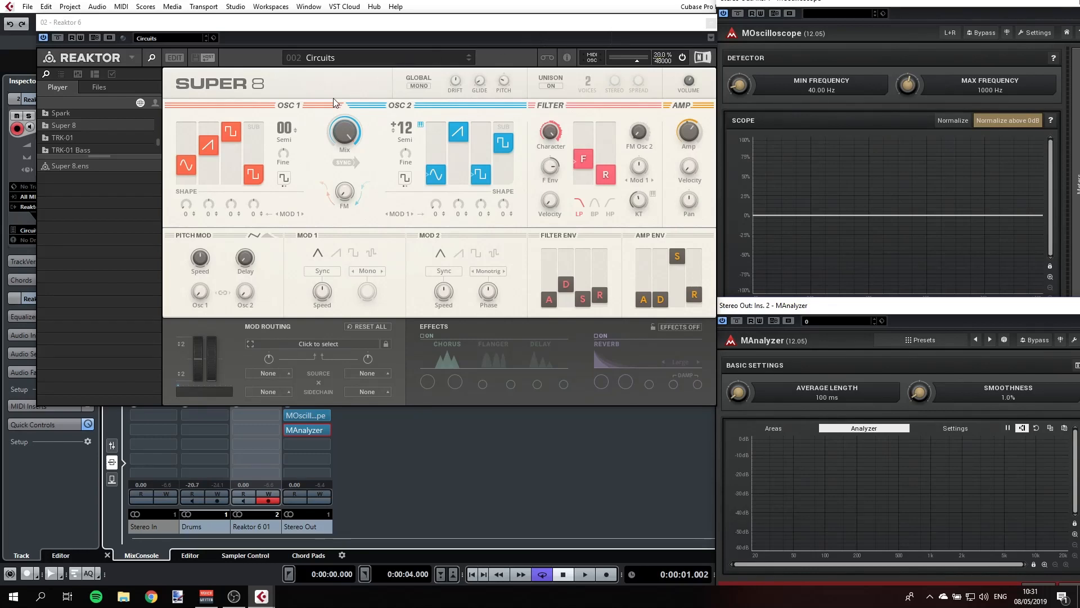
- Turn the oscillator mix fully to Osc 1, switch its sub source to noise and raise that slider slightly
{"action": "left_click", "coordinate": [348, 131]}
{"action": "left_click_drag", "start_coordinate": [348, 132], "coordinate": [346, 137]}
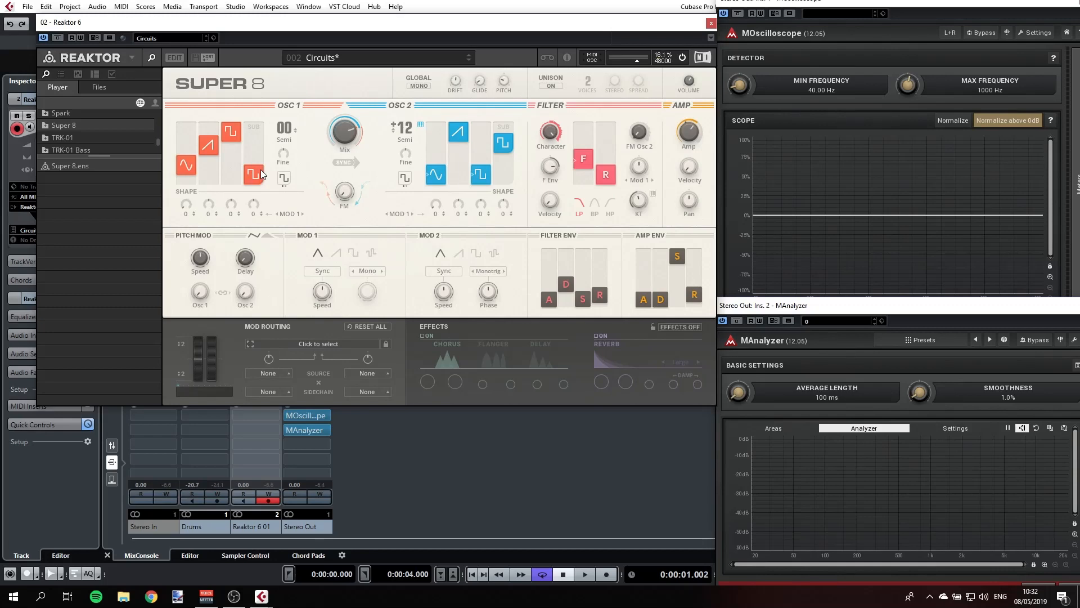
{"action": "left_click", "coordinate": [283, 178]}
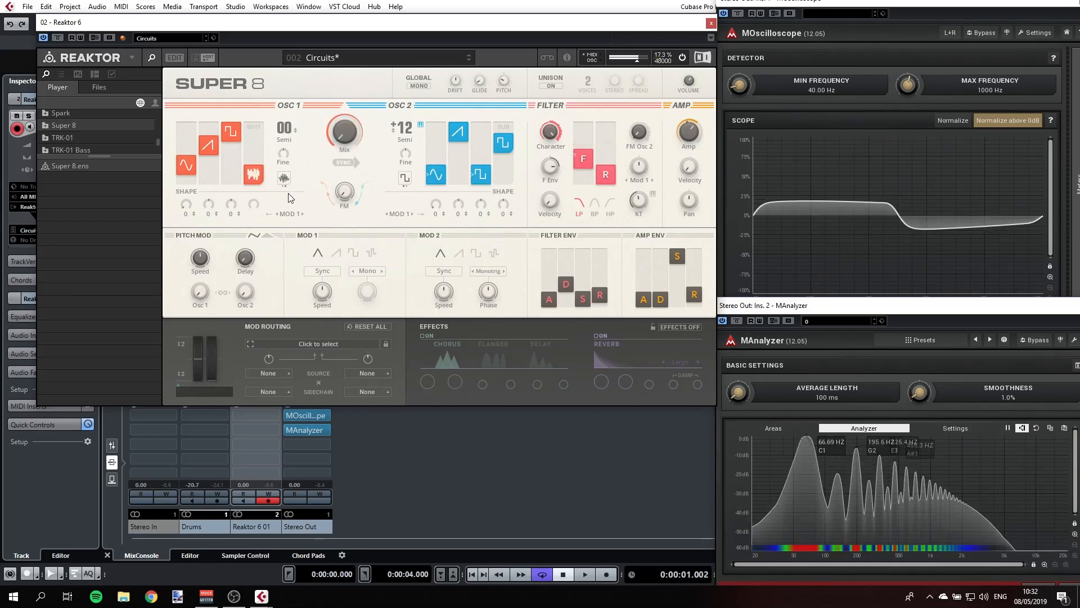
{"action": "mouse_move", "coordinate": [254, 168]}
{"action": "left_mouse_down"}
{"action": "mouse_move", "coordinate": [255, 143]}
{"action": "mouse_move", "coordinate": [254, 158]}
{"action": "left_mouse_up"}
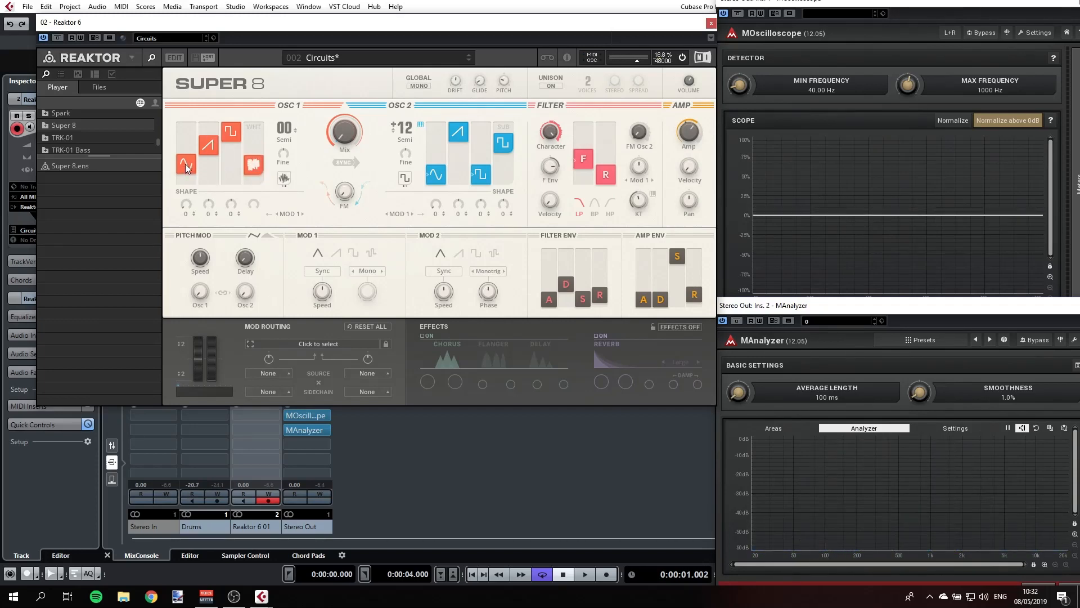
- Isolate Osc 1's sine wave by raising it to full and lowering the saw, square and noise levels to zero
{"action": "left_click_drag", "start_coordinate": [186, 165], "coordinate": [188, 154]}
{"action": "left_click_drag", "start_coordinate": [190, 150], "coordinate": [209, 171]}
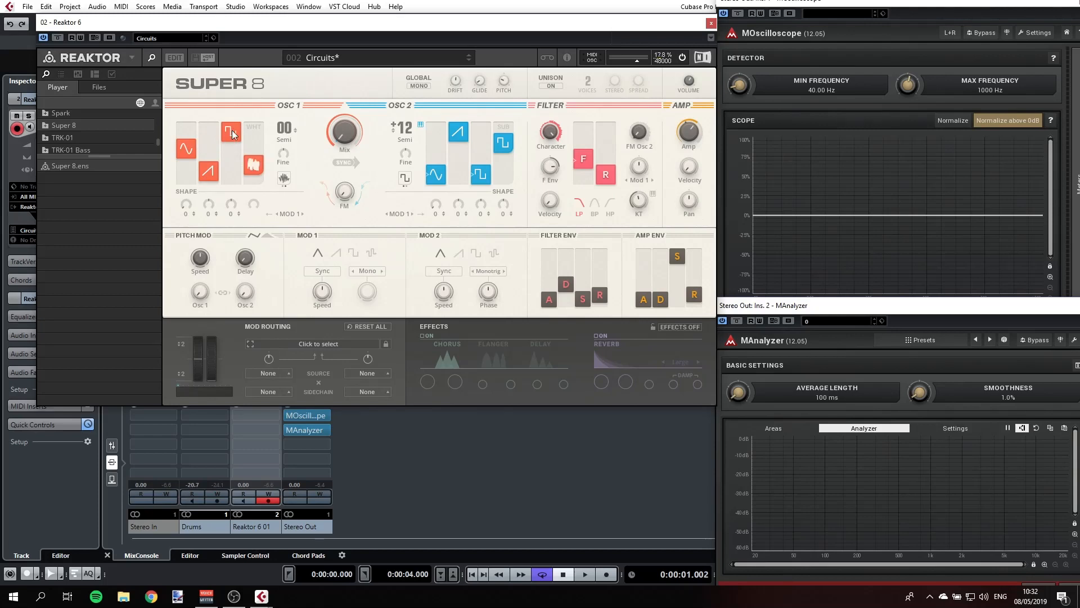
{"action": "left_click_drag", "start_coordinate": [233, 133], "coordinate": [244, 188]}
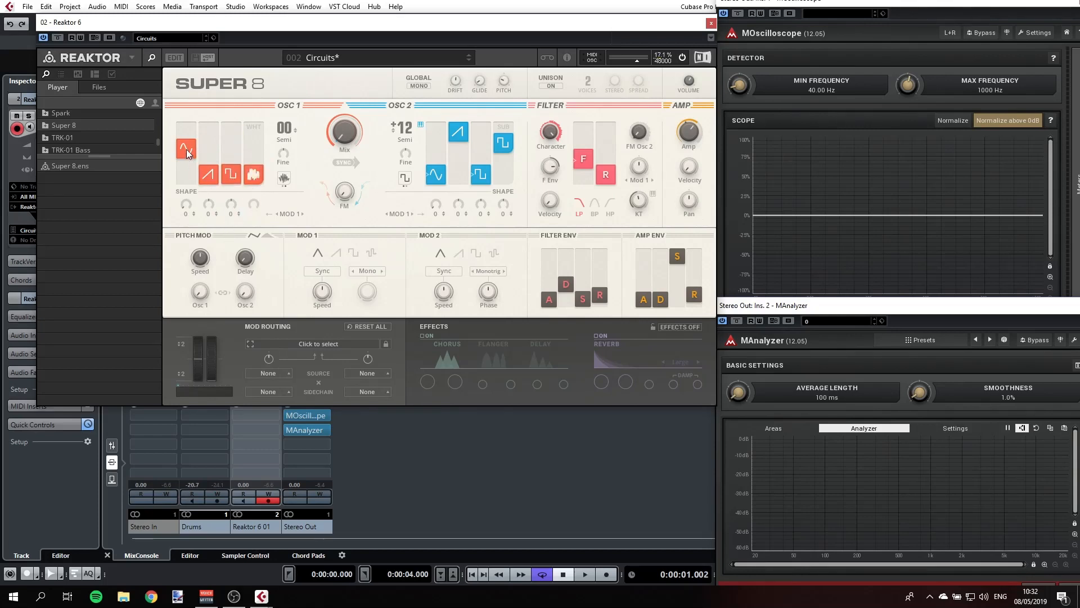
{"action": "left_click_drag", "start_coordinate": [187, 150], "coordinate": [194, 120]}
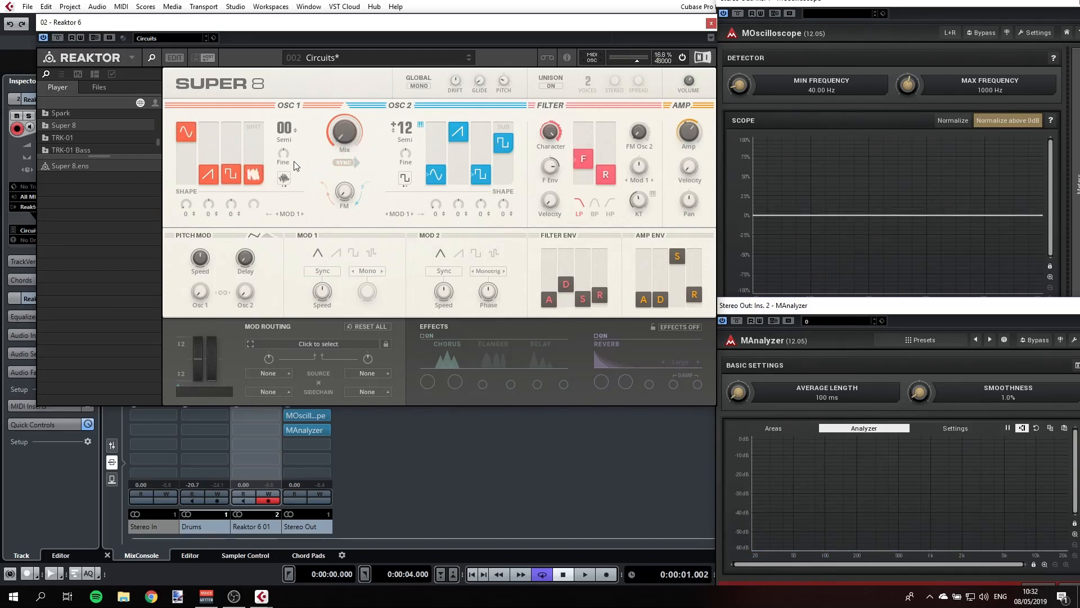
- Load the INIT - Super 8 preset and raise Osc 1's sine level to full
{"action": "left_click", "coordinate": [332, 58]}
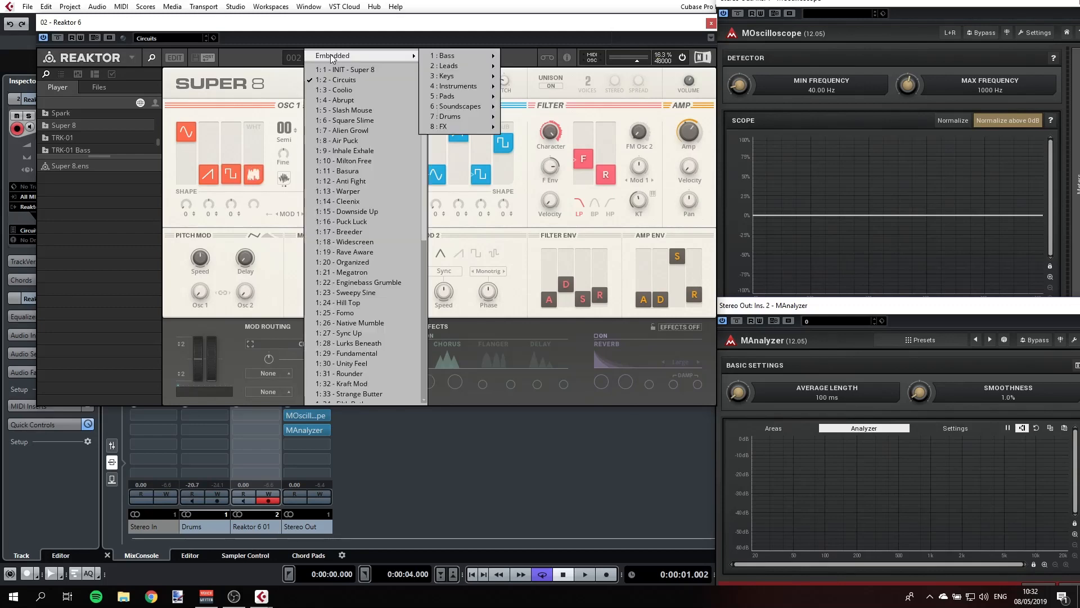
{"action": "left_click", "coordinate": [342, 72]}
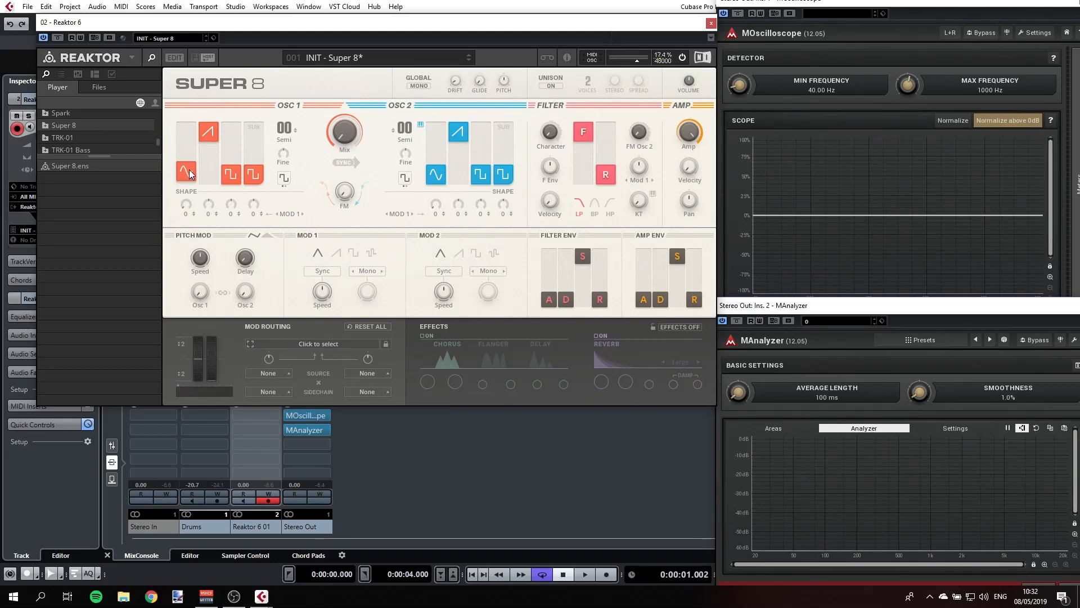
{"action": "left_click_drag", "start_coordinate": [189, 169], "coordinate": [192, 167]}
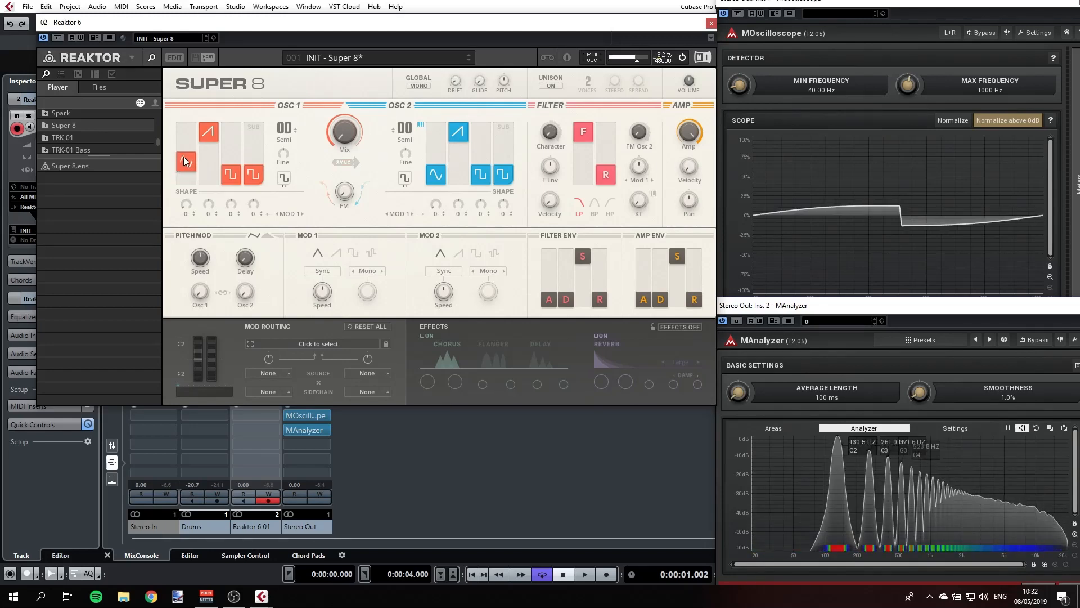
{"action": "left_click_drag", "start_coordinate": [183, 157], "coordinate": [189, 96]}
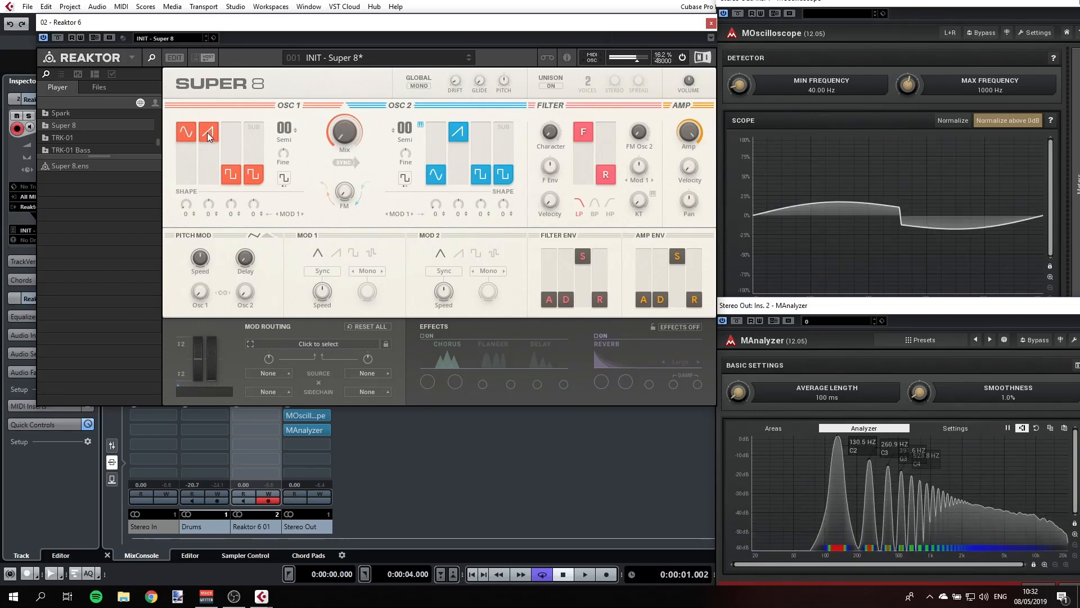
- Balance Osc 1's other waveforms, with the saw at just under half and the square slightly above half
{"action": "left_click_drag", "start_coordinate": [207, 132], "coordinate": [212, 160]}
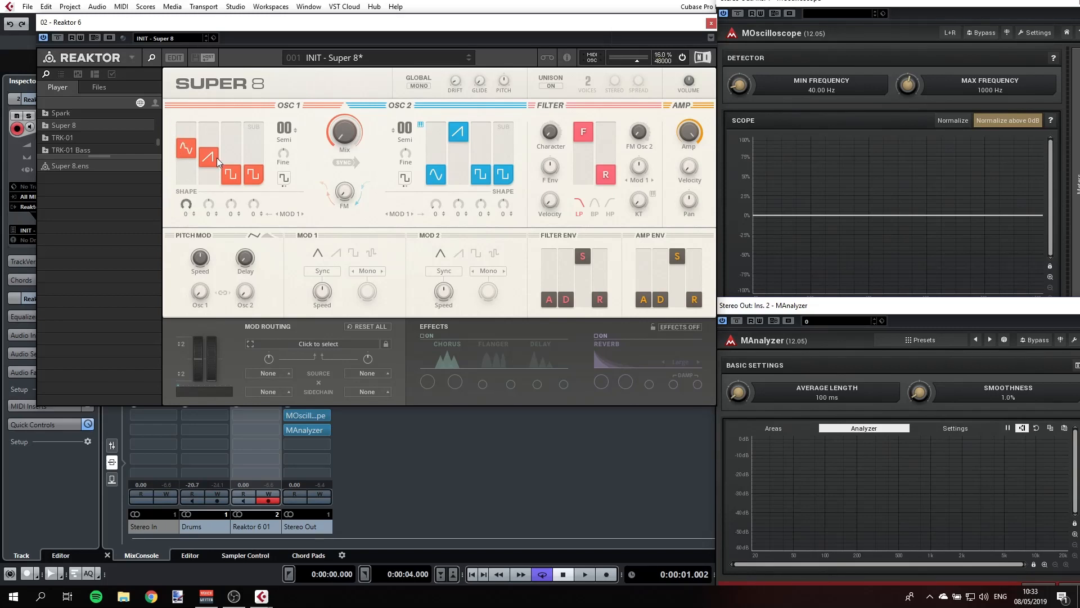
{"action": "left_click_drag", "start_coordinate": [217, 157], "coordinate": [189, 175]}
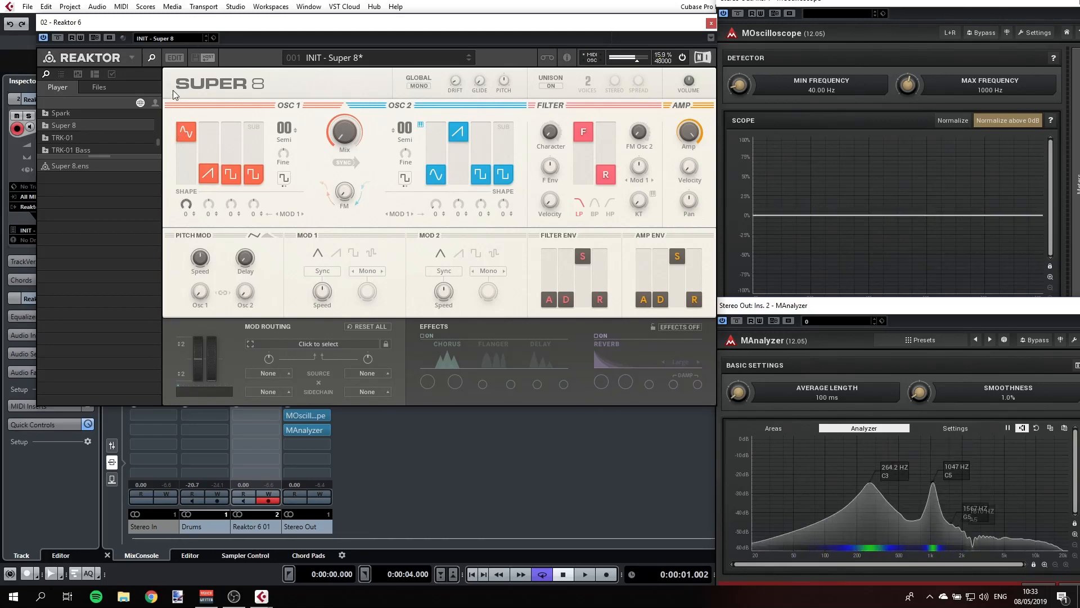
{"action": "left_click_drag", "start_coordinate": [225, 175], "coordinate": [226, 164]}
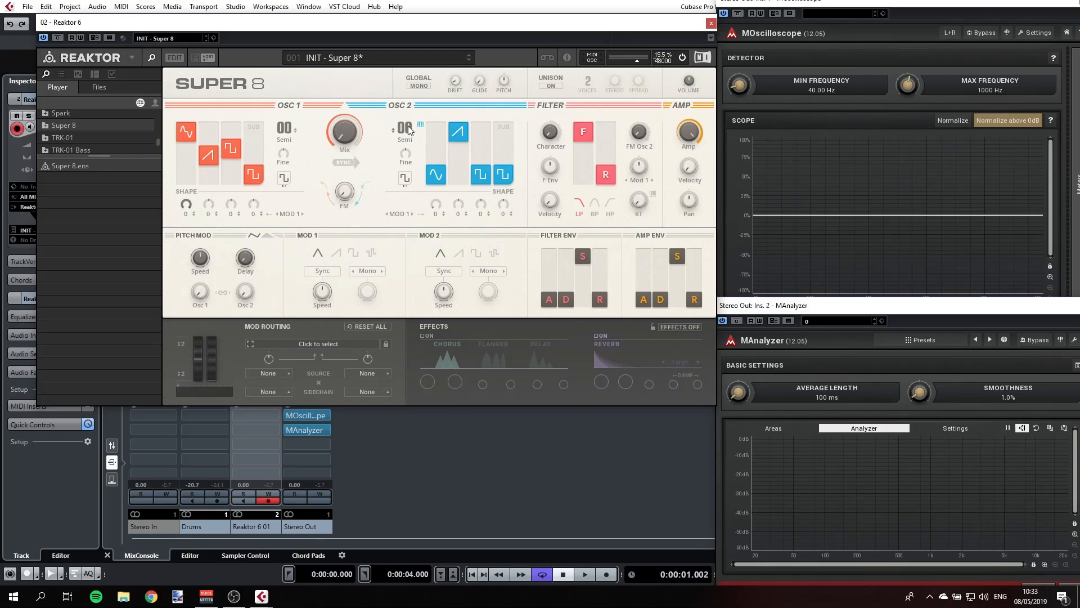
- Tune Osc 2 up 7 semitones and blend it in with the oscillator mix, keeping Osc 1 dominant
{"action": "left_click_drag", "start_coordinate": [409, 130], "coordinate": [410, 122]}
{"action": "left_click_drag", "start_coordinate": [408, 114], "coordinate": [408, 110]}
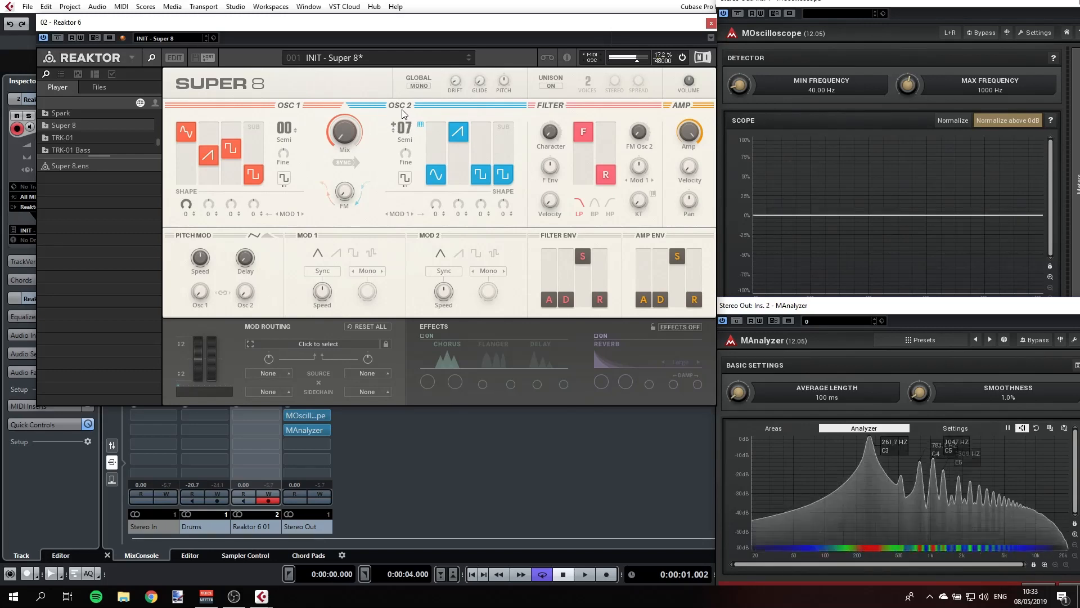
{"action": "left_click_drag", "start_coordinate": [353, 130], "coordinate": [340, 70]}
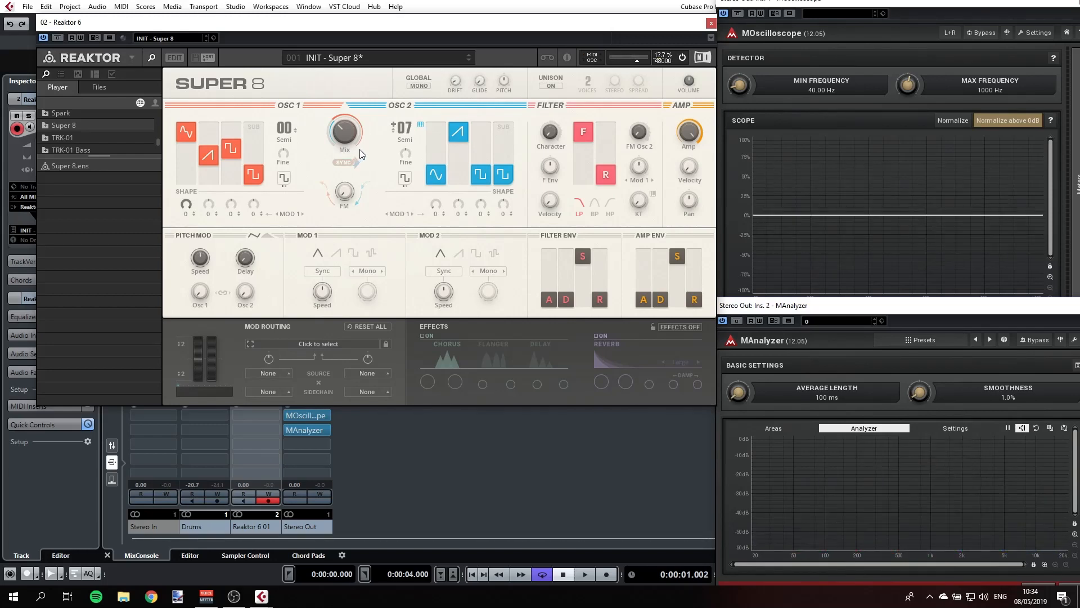
- Lower the low-pass filter cutoff to about two thirds and raise the resonance to a little above half
{"action": "mouse_move", "coordinate": [638, 129]}
{"action": "left_click_drag", "start_coordinate": [586, 139], "coordinate": [583, 163]}
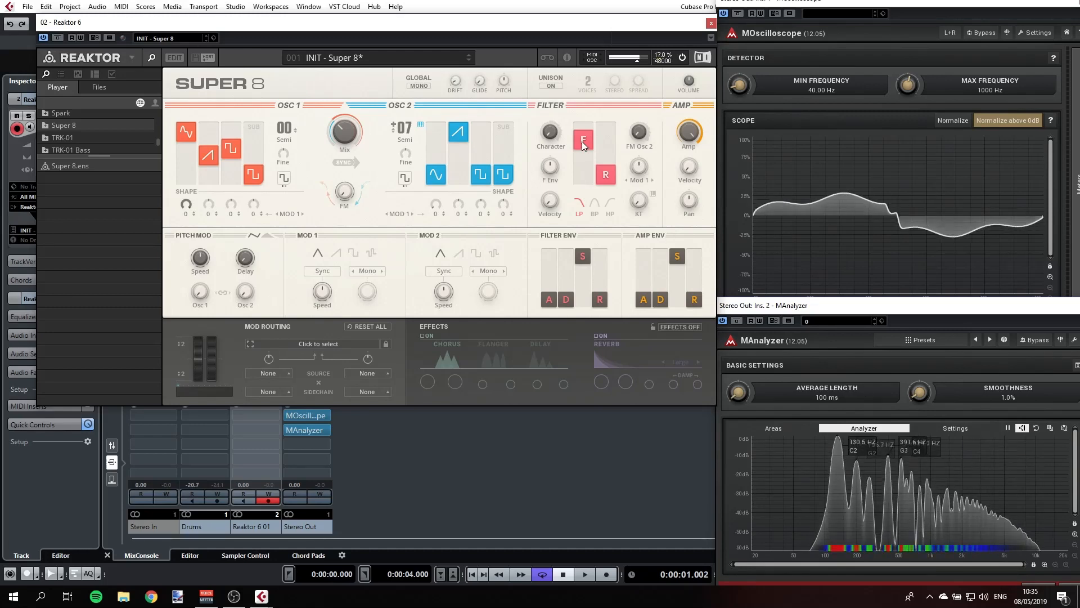
{"action": "left_click_drag", "start_coordinate": [582, 141], "coordinate": [576, 87]}
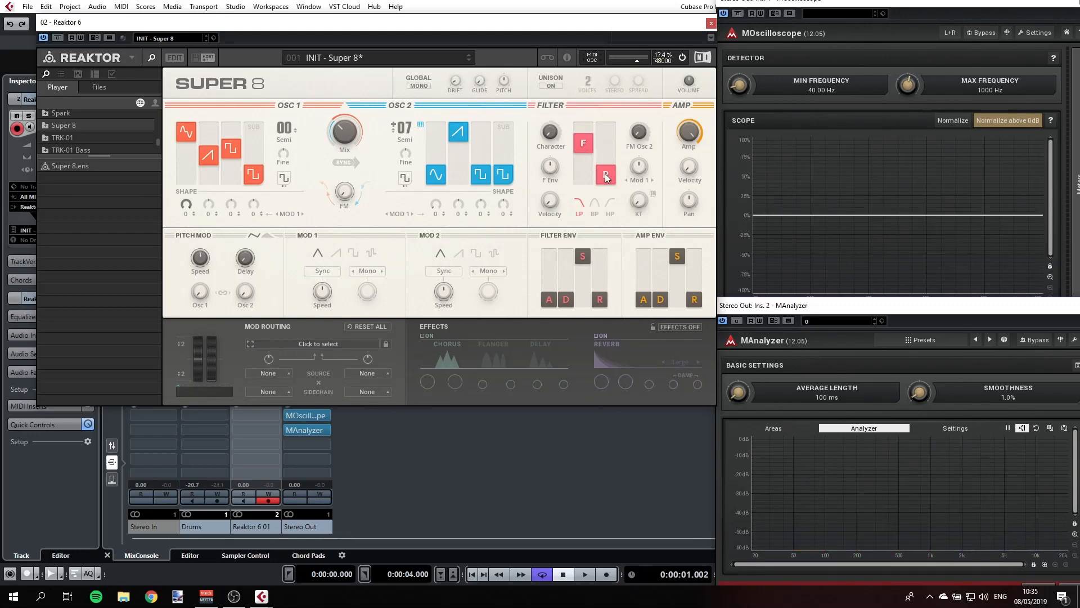
{"action": "left_click_drag", "start_coordinate": [605, 174], "coordinate": [607, 145]}
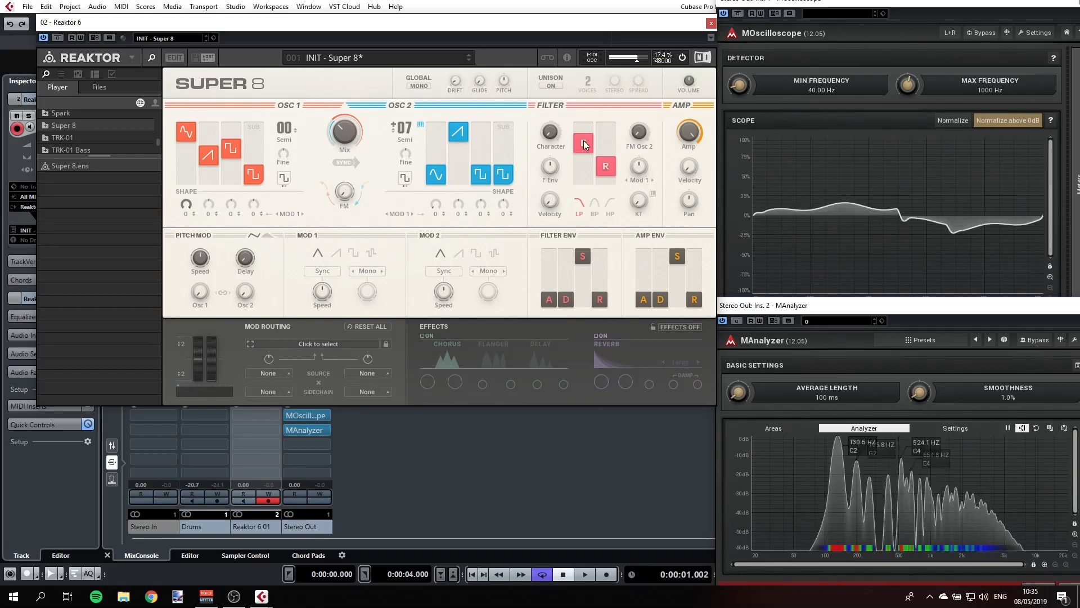
{"action": "left_click_drag", "start_coordinate": [607, 167], "coordinate": [615, 84]}
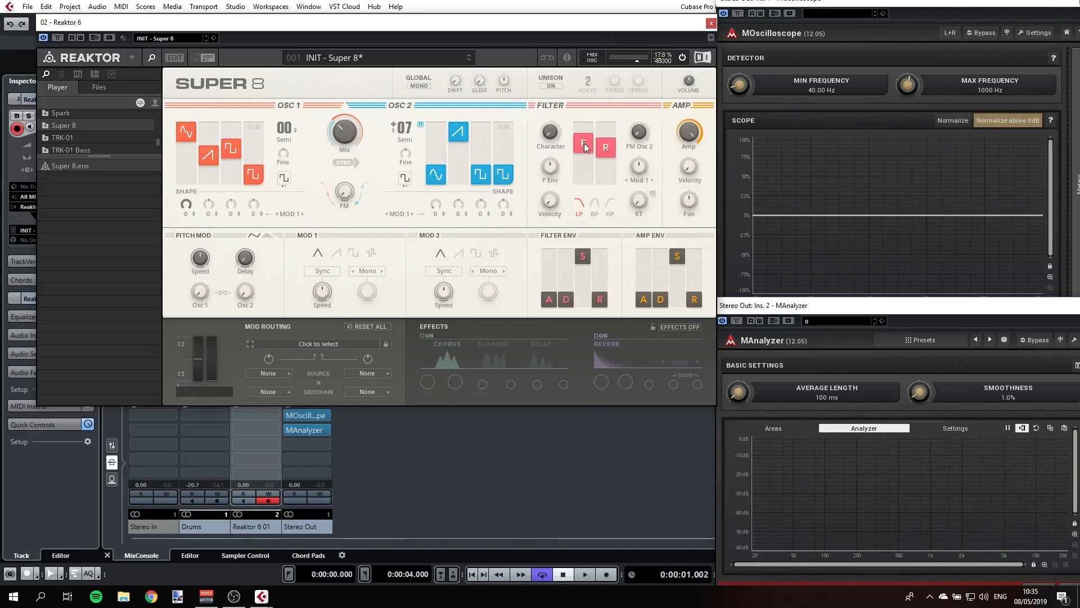
{"action": "left_click_drag", "start_coordinate": [584, 143], "coordinate": [599, 161]}
{"action": "left_click_drag", "start_coordinate": [582, 157], "coordinate": [581, 144]}
- Try a slow attack on the amp envelope, ending at a little above half
{"action": "left_click_drag", "start_coordinate": [650, 288], "coordinate": [653, 283]}
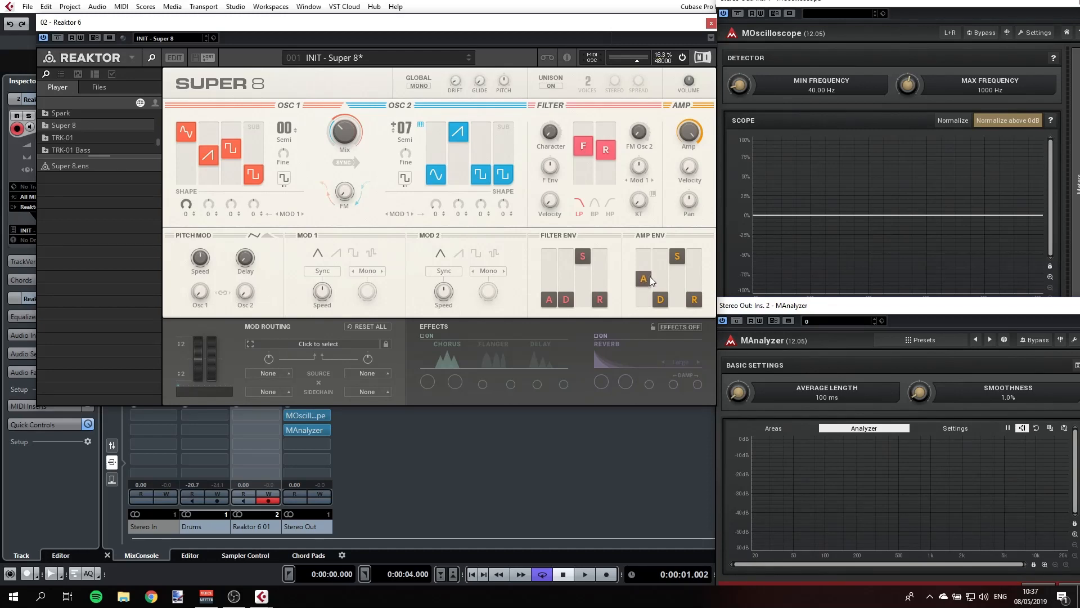
{"action": "left_click_drag", "start_coordinate": [650, 282], "coordinate": [651, 271]}
{"action": "left_click_drag", "start_coordinate": [645, 272], "coordinate": [647, 262]}
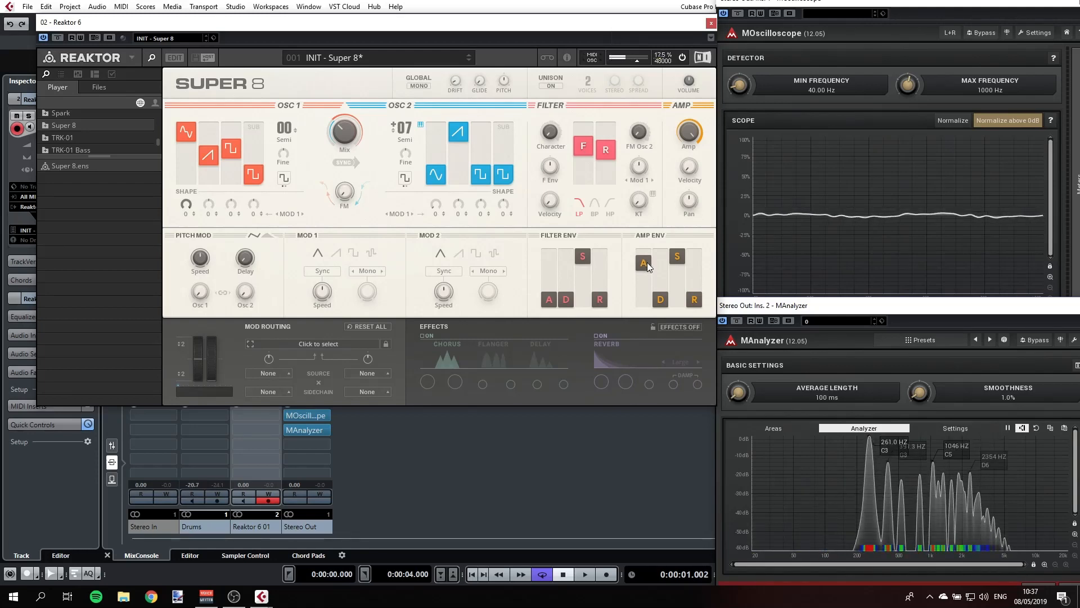
{"action": "left_click_drag", "start_coordinate": [647, 262], "coordinate": [646, 277]}
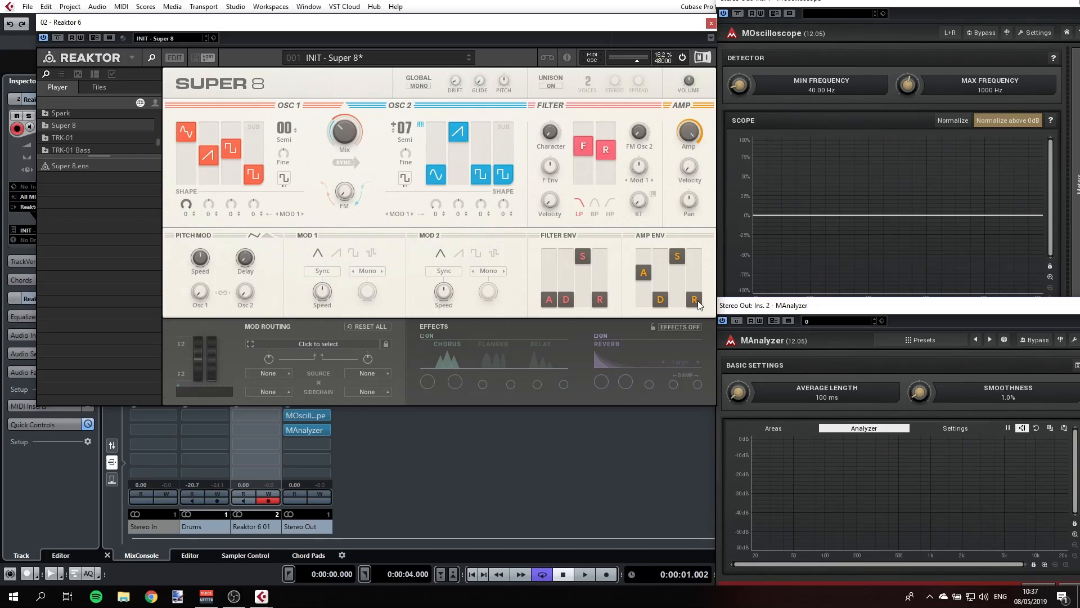
- Try a medium release on the amp envelope with a shorter attack and varying sustain levels, ending with a high sustain
{"action": "left_click_drag", "start_coordinate": [698, 304], "coordinate": [693, 268]}
{"action": "left_click_drag", "start_coordinate": [676, 257], "coordinate": [676, 269]}
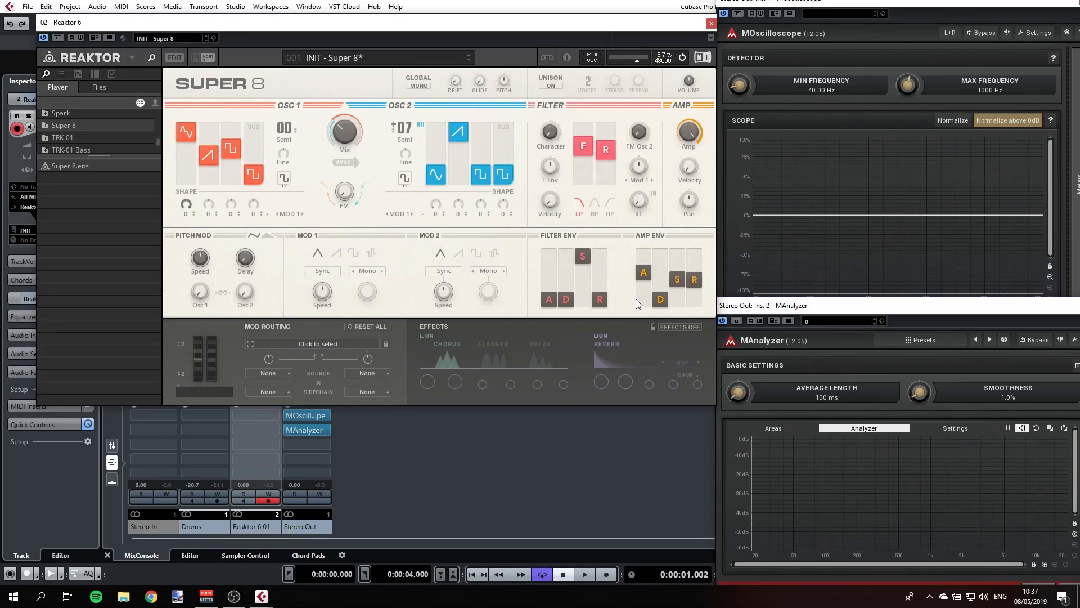
{"action": "left_click_drag", "start_coordinate": [642, 273], "coordinate": [649, 297]}
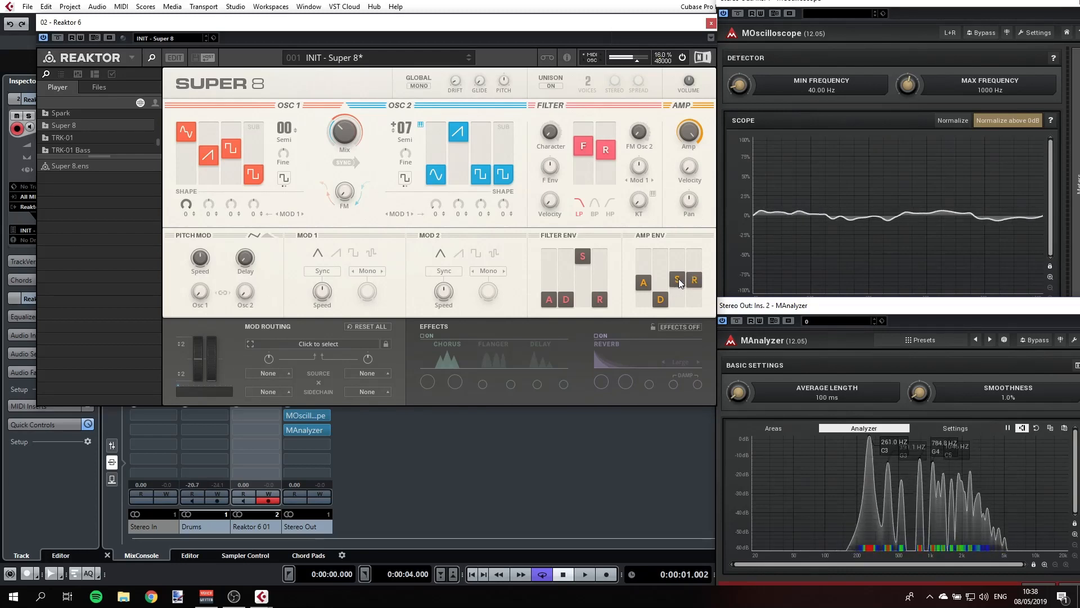
{"action": "left_click_drag", "start_coordinate": [679, 282], "coordinate": [679, 260]}
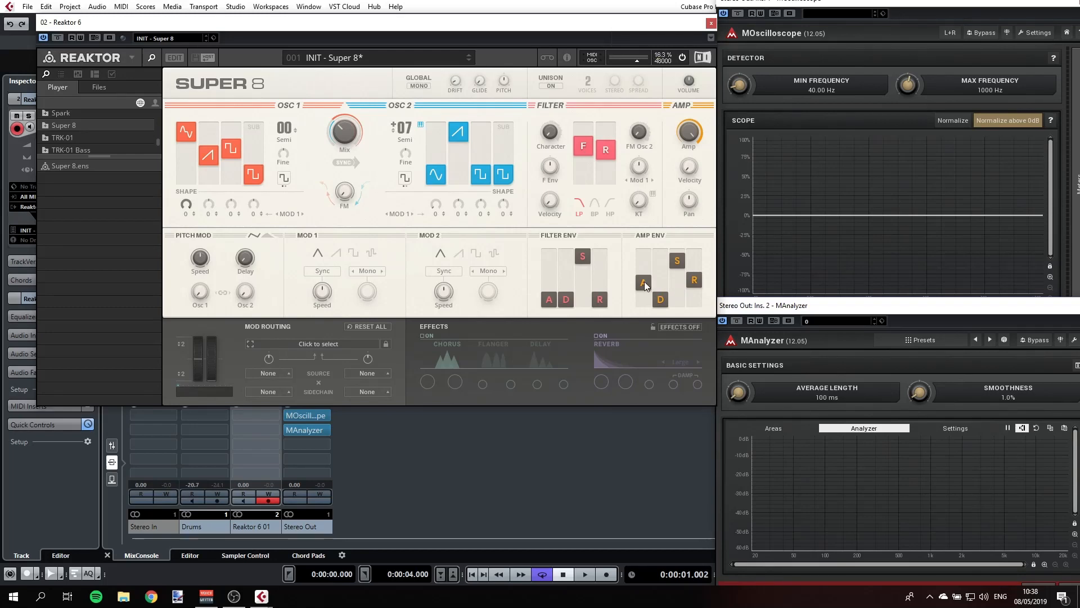
- Set the amp envelope's attack and sustain to zero, the decay to about three quarters and the release to about a quarter
{"action": "left_click_drag", "start_coordinate": [643, 281], "coordinate": [677, 304]}
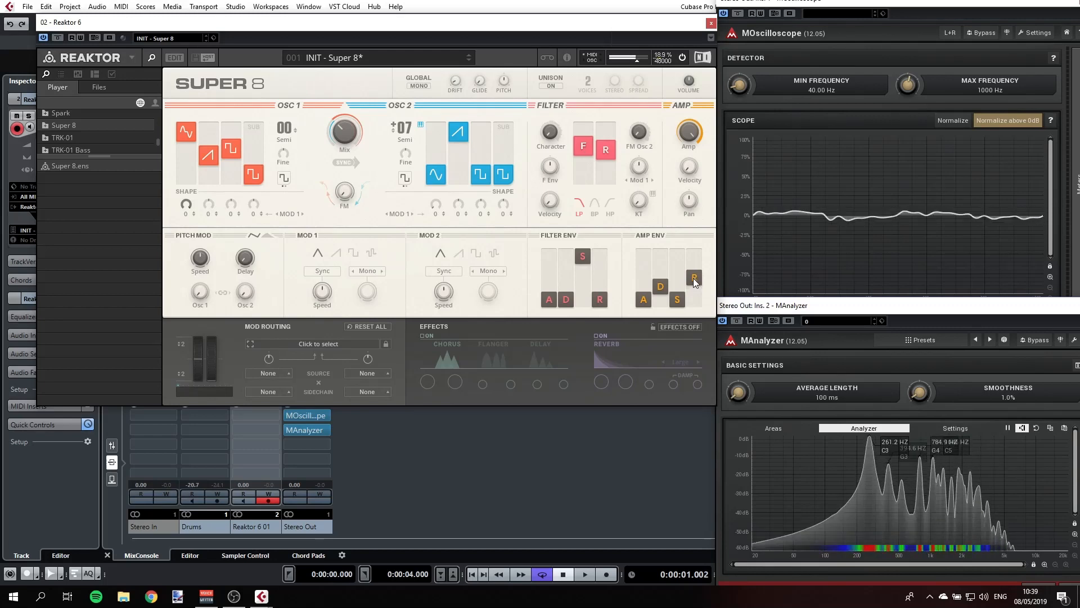
{"action": "left_click_drag", "start_coordinate": [696, 286], "coordinate": [666, 281]}
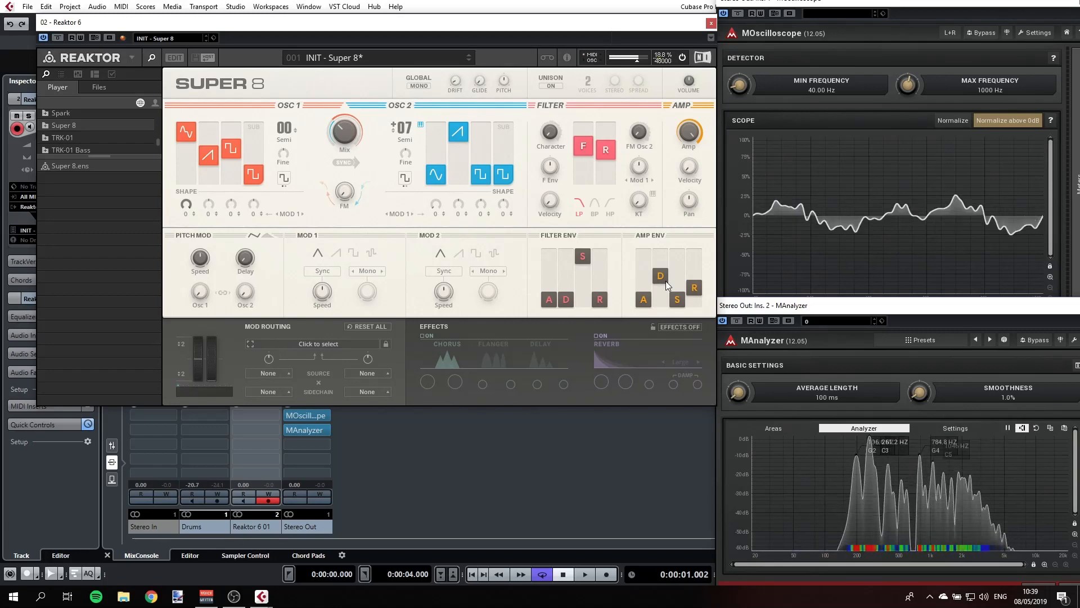
{"action": "mouse_move", "coordinate": [666, 281]}
{"action": "left_mouse_down"}
{"action": "mouse_move", "coordinate": [666, 247]}
{"action": "mouse_move", "coordinate": [663, 307]}
{"action": "mouse_move", "coordinate": [664, 251]}
{"action": "mouse_move", "coordinate": [662, 264]}
{"action": "left_mouse_up"}
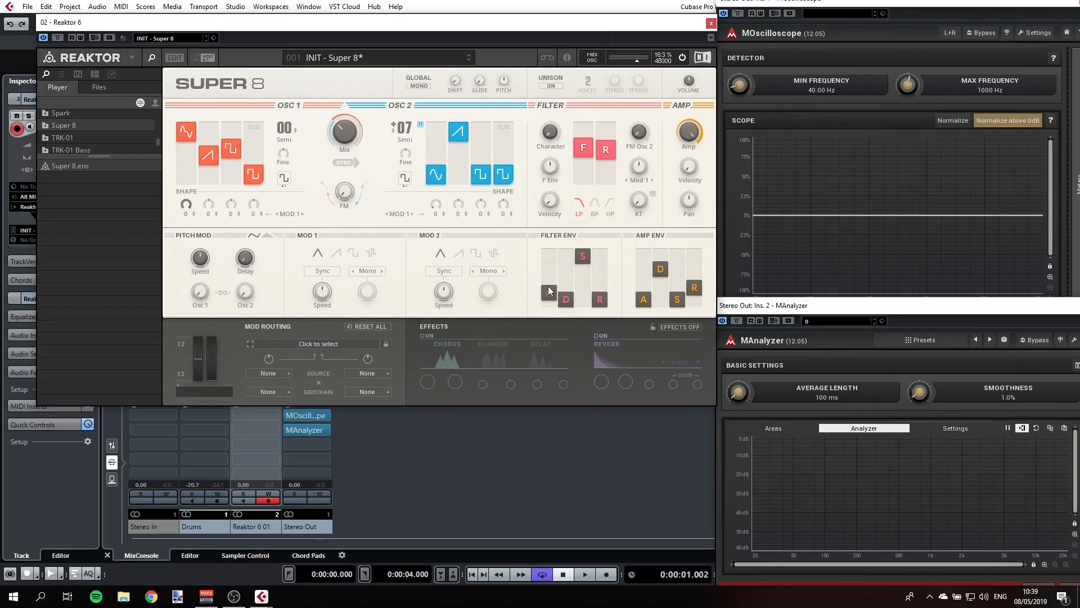
- Raise the filter envelope's attack to about half, increase the F Env amount and lower the sustain to about a third
{"action": "left_click_drag", "start_coordinate": [548, 287], "coordinate": [552, 277]}
{"action": "left_click_drag", "start_coordinate": [548, 181], "coordinate": [553, 163]}
{"action": "left_click_drag", "start_coordinate": [586, 268], "coordinate": [585, 277]}
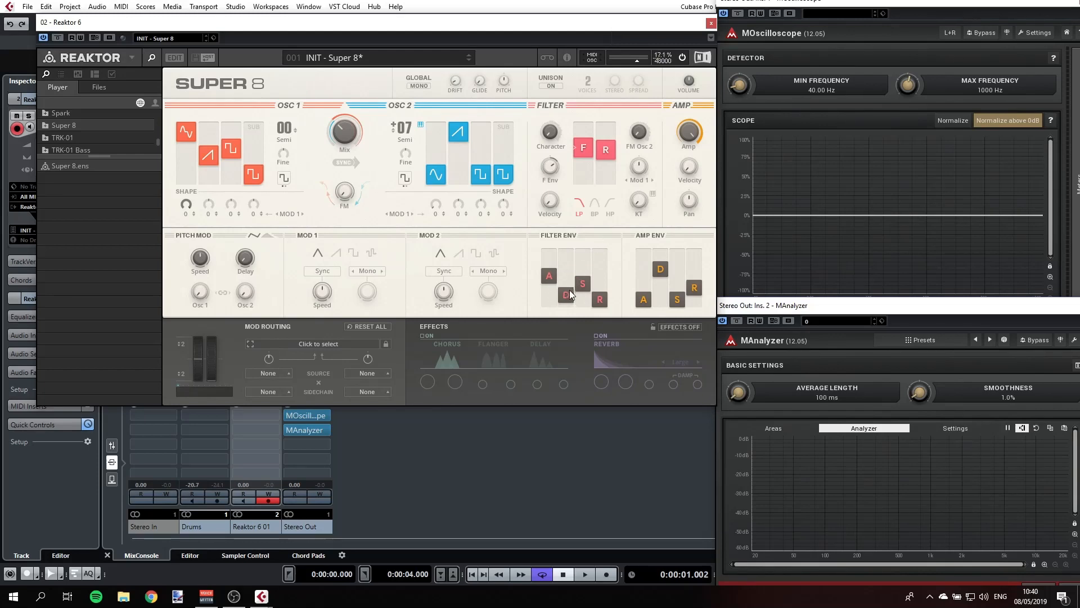
- Set the filter envelope's decay to about a quarter, sustain to slightly above half and release to just under half
{"action": "left_click_drag", "start_coordinate": [565, 298], "coordinate": [571, 288]}
{"action": "left_click_drag", "start_coordinate": [583, 283], "coordinate": [591, 274]}
{"action": "left_click_drag", "start_coordinate": [602, 295], "coordinate": [603, 291]}
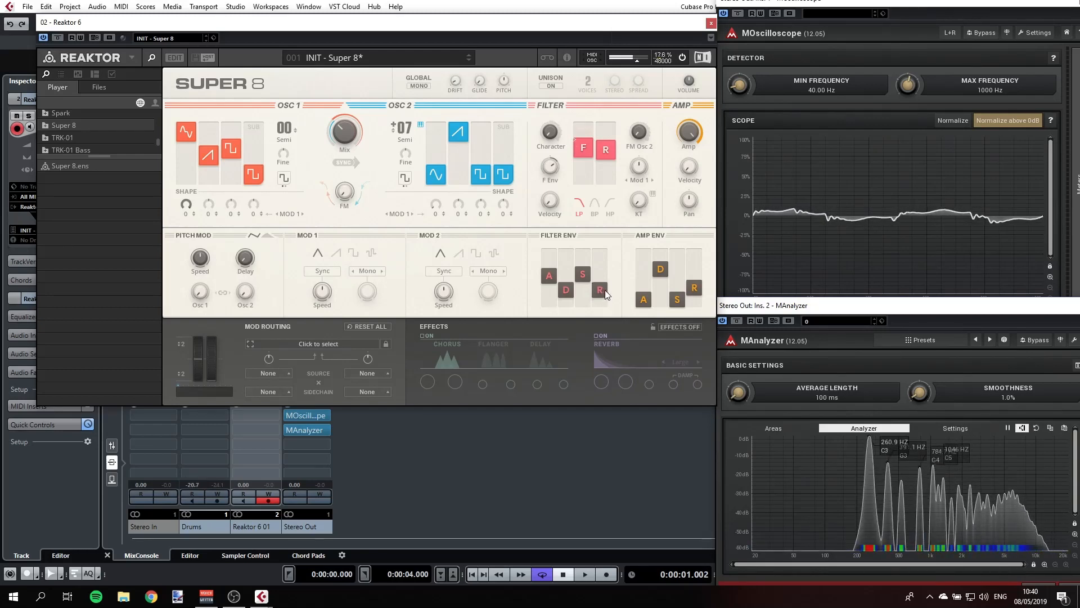
{"action": "mouse_move", "coordinate": [606, 289]}
{"action": "left_mouse_down"}
{"action": "mouse_move", "coordinate": [603, 271]}
{"action": "mouse_move", "coordinate": [600, 291]}
{"action": "left_mouse_up"}
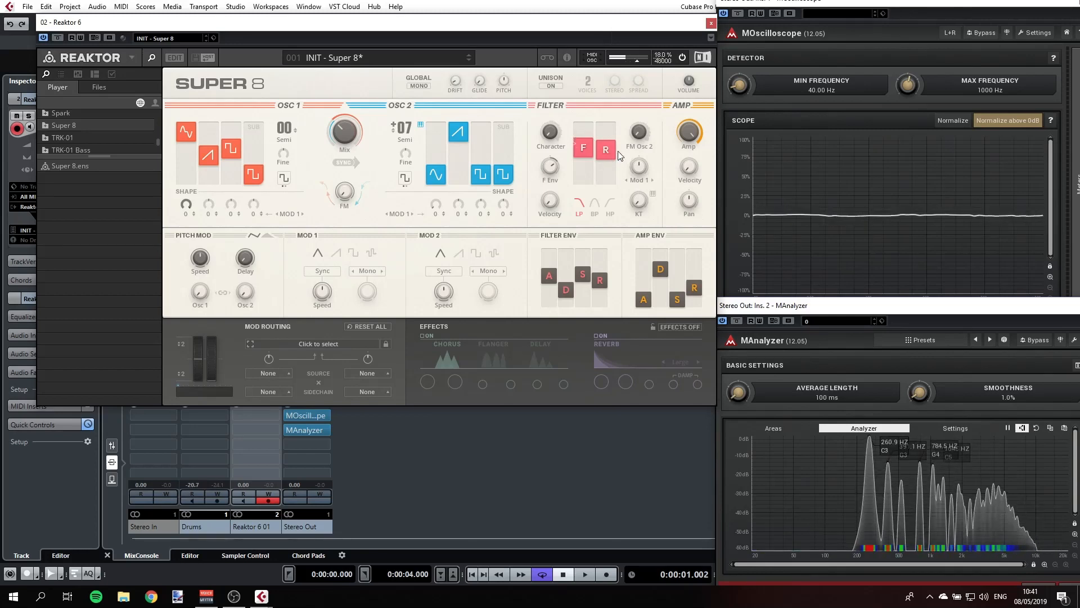
- Reduce the filter resonance to about a quarter and readjust the cutoff and F Env amount, trying an envelope amount of -54
{"action": "left_click_drag", "start_coordinate": [607, 149], "coordinate": [613, 209]}
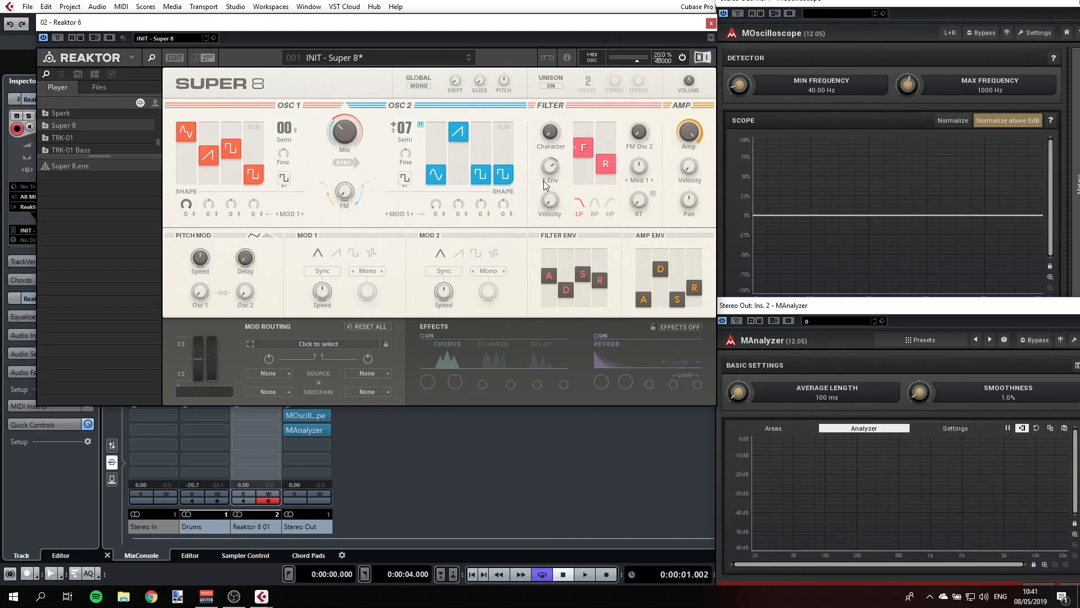
{"action": "left_click_drag", "start_coordinate": [554, 199], "coordinate": [555, 209]}
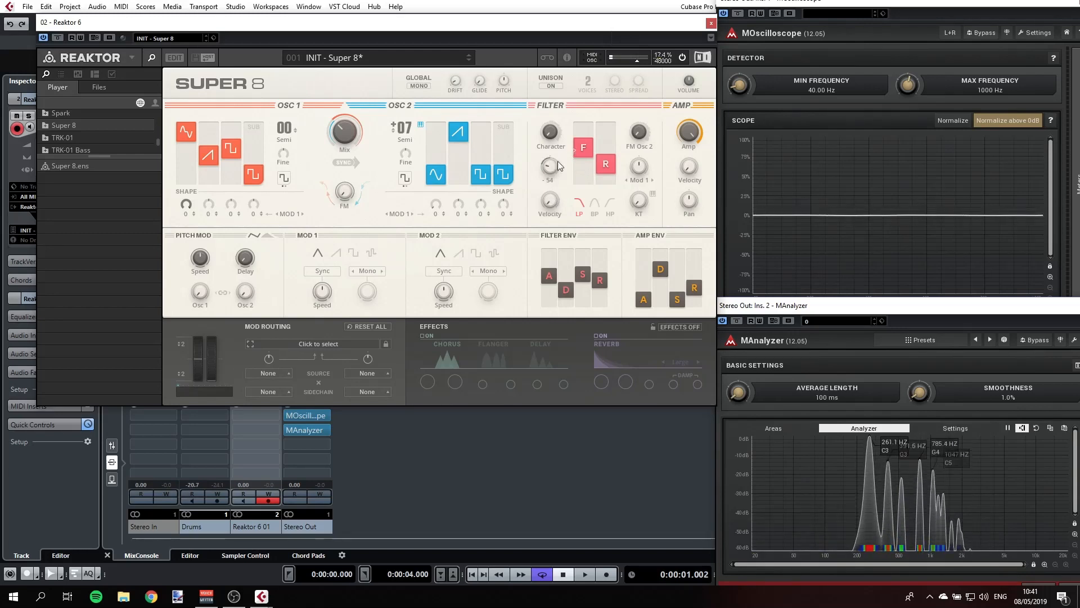
{"action": "left_click_drag", "start_coordinate": [587, 153], "coordinate": [588, 127]}
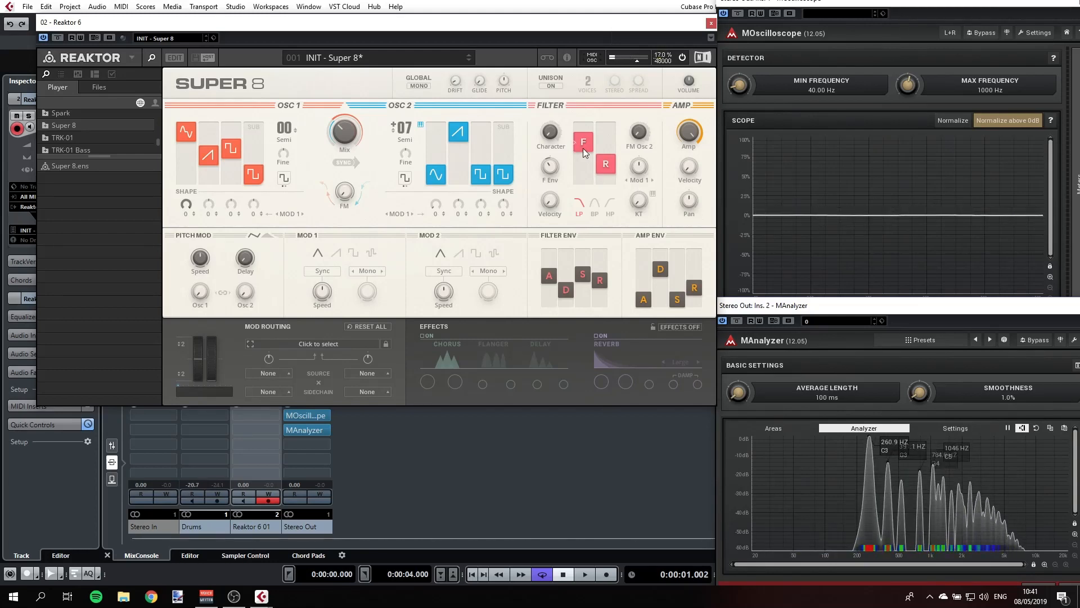
{"action": "left_click_drag", "start_coordinate": [555, 163], "coordinate": [590, 183]}
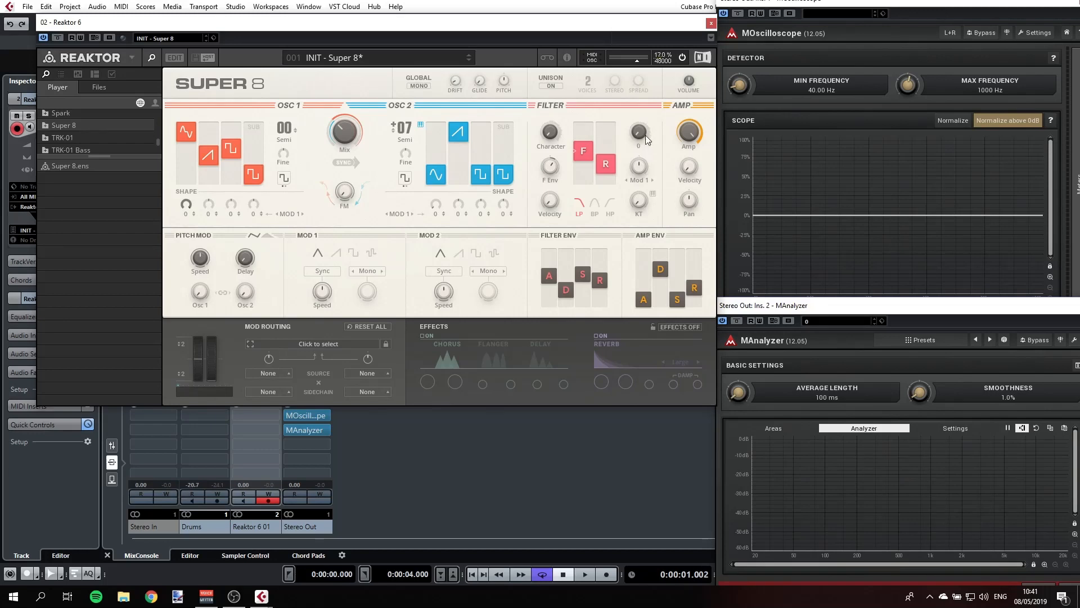
- Raise the amp envelope's sustain to about two thirds and release to about 40 percent, and Osc 2's square and sub levels to about a third
{"action": "mouse_move", "coordinate": [647, 141]}
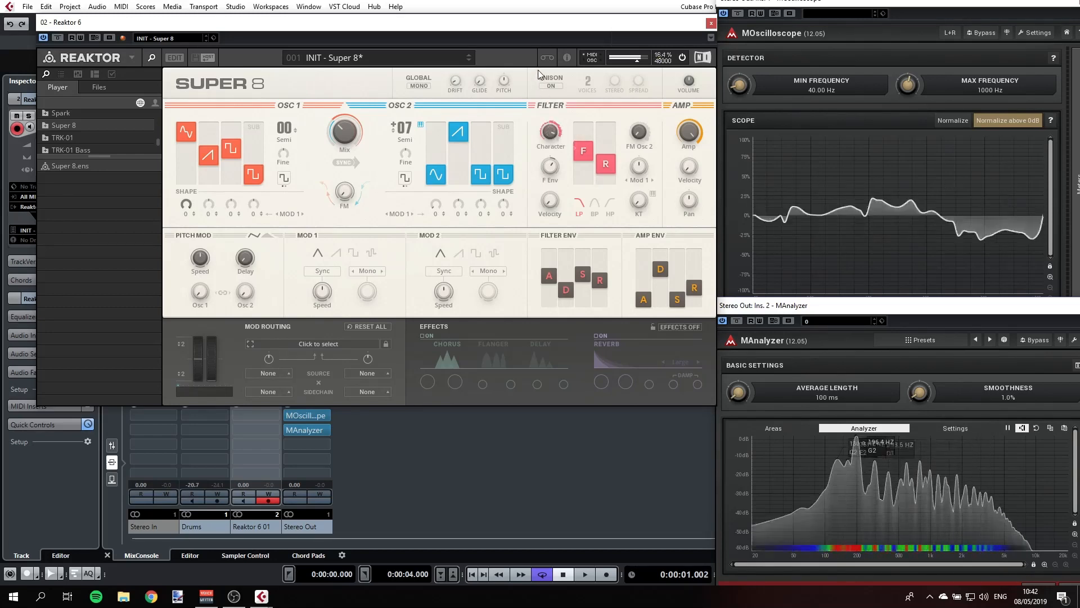
{"action": "left_click_drag", "start_coordinate": [679, 294], "coordinate": [682, 267]}
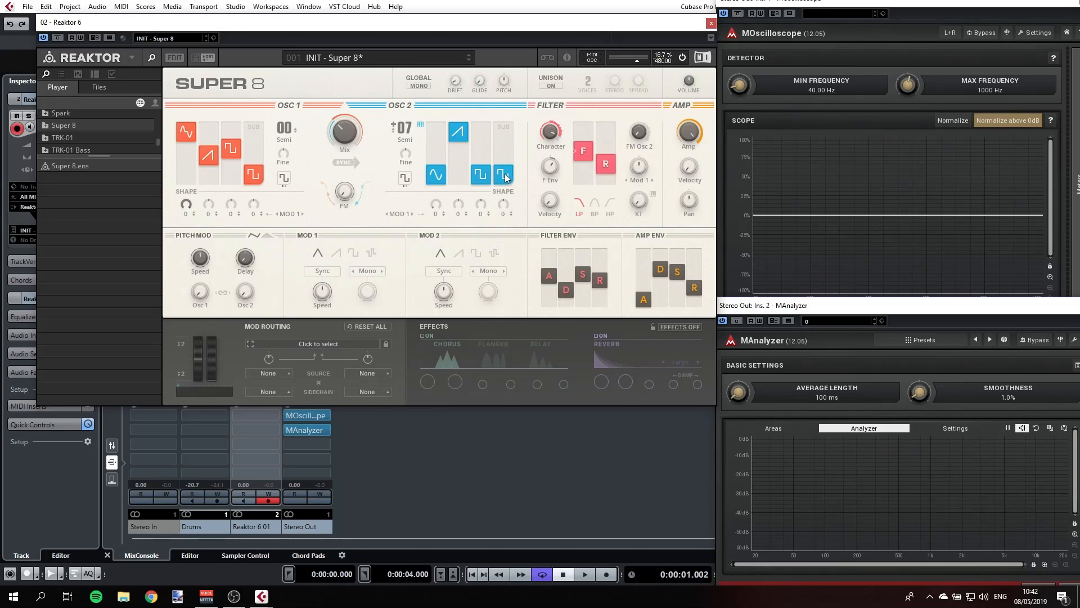
{"action": "left_click_drag", "start_coordinate": [503, 176], "coordinate": [504, 155]}
{"action": "left_click_drag", "start_coordinate": [484, 174], "coordinate": [482, 160]}
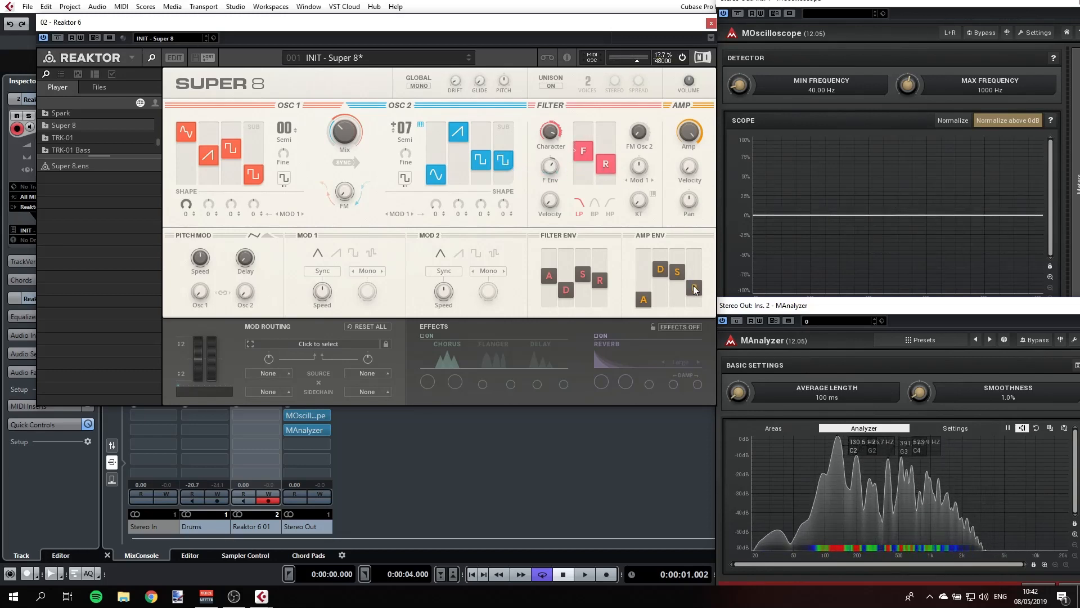
{"action": "left_click_drag", "start_coordinate": [696, 286], "coordinate": [700, 276]}
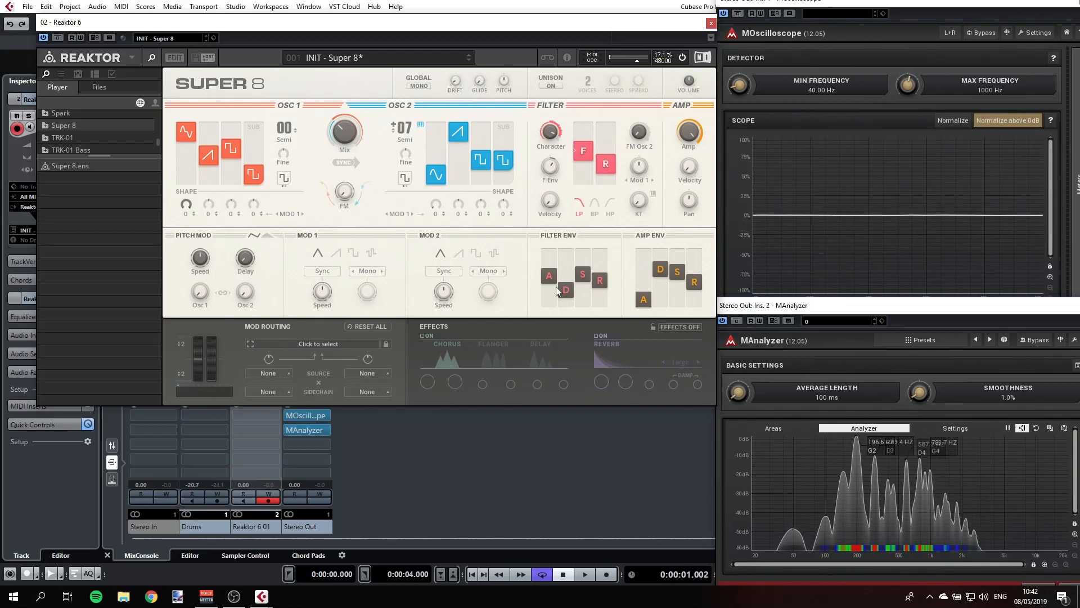
- Turn on the chorus and reverb effects and set the reverb type to Galactic
{"action": "left_click", "coordinate": [423, 336]}
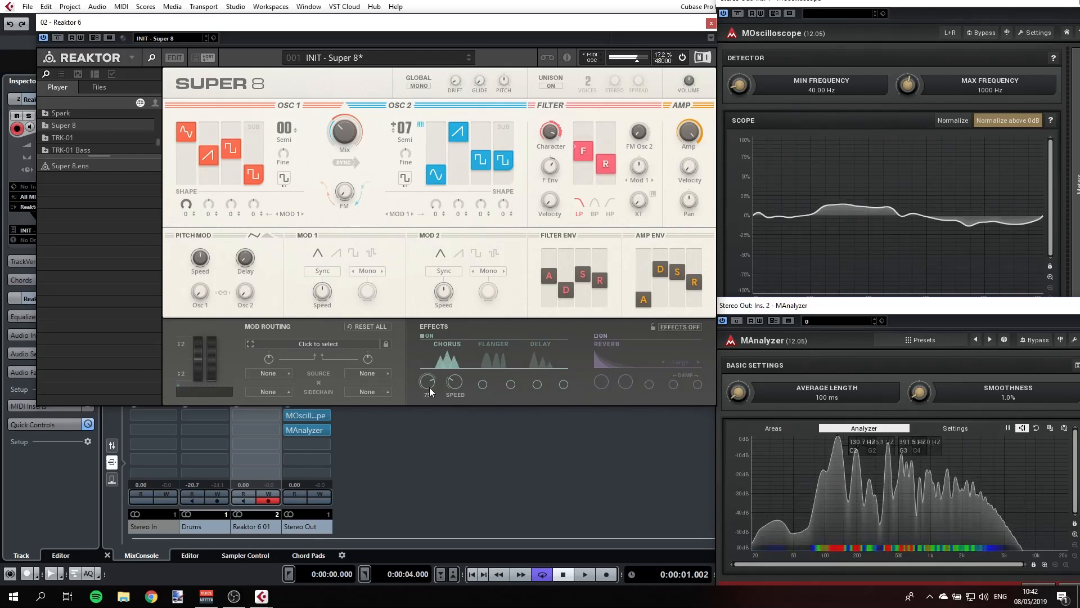
{"action": "left_click", "coordinate": [596, 336]}
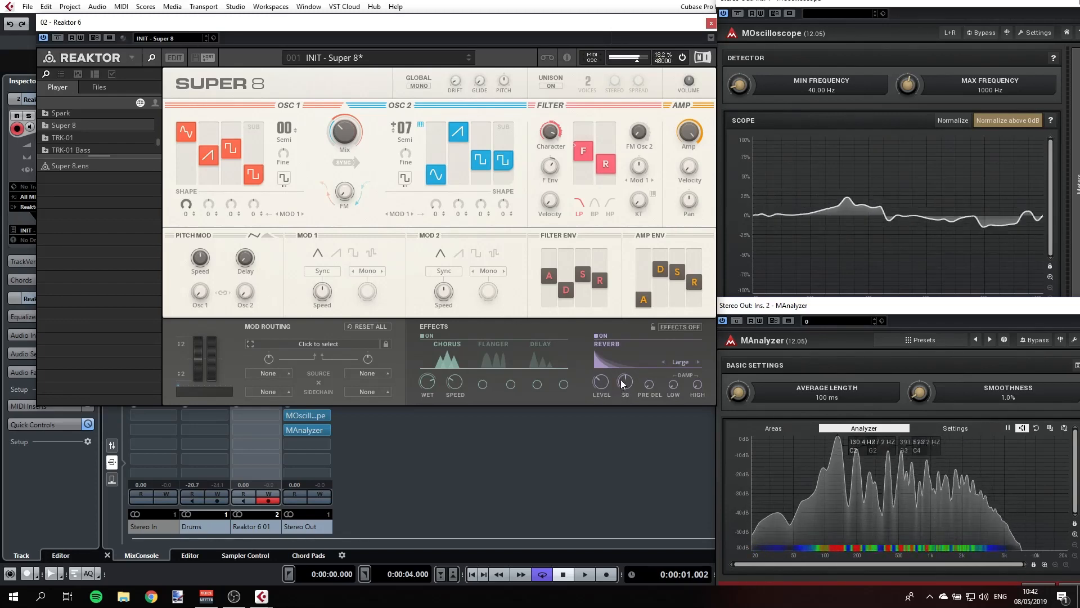
{"action": "left_click", "coordinate": [697, 361]}
{"action": "left_click", "coordinate": [697, 361]}
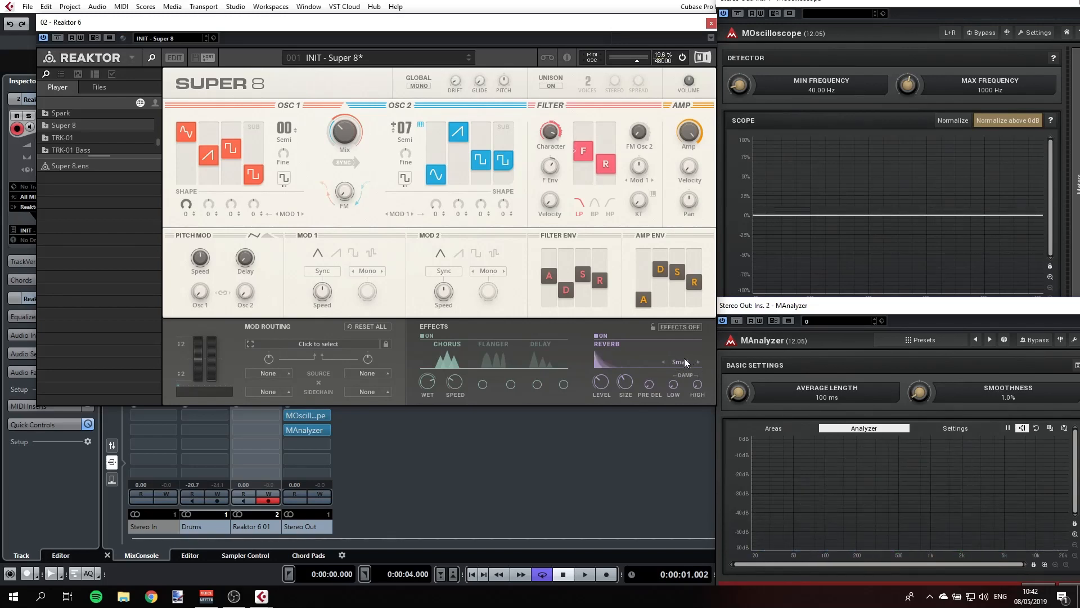
{"action": "left_click", "coordinate": [698, 362]}
{"action": "left_click", "coordinate": [699, 362]}
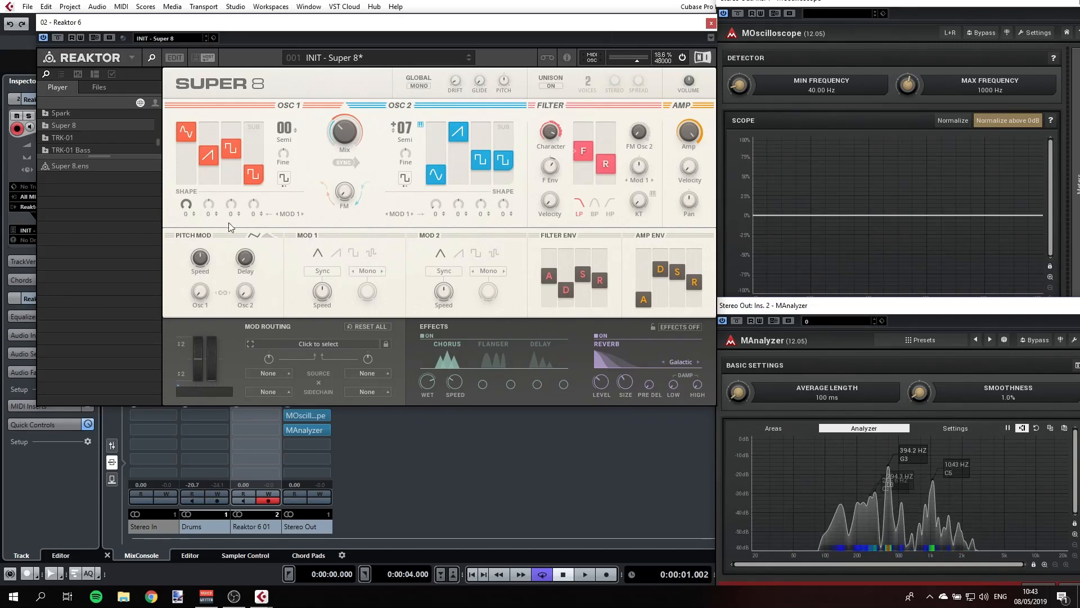
- Switch the pitch modulation to its envelope, lengthen the attack and raise the Osc 1 and Osc 2 modulation amounts
{"action": "left_click", "coordinate": [224, 288]}
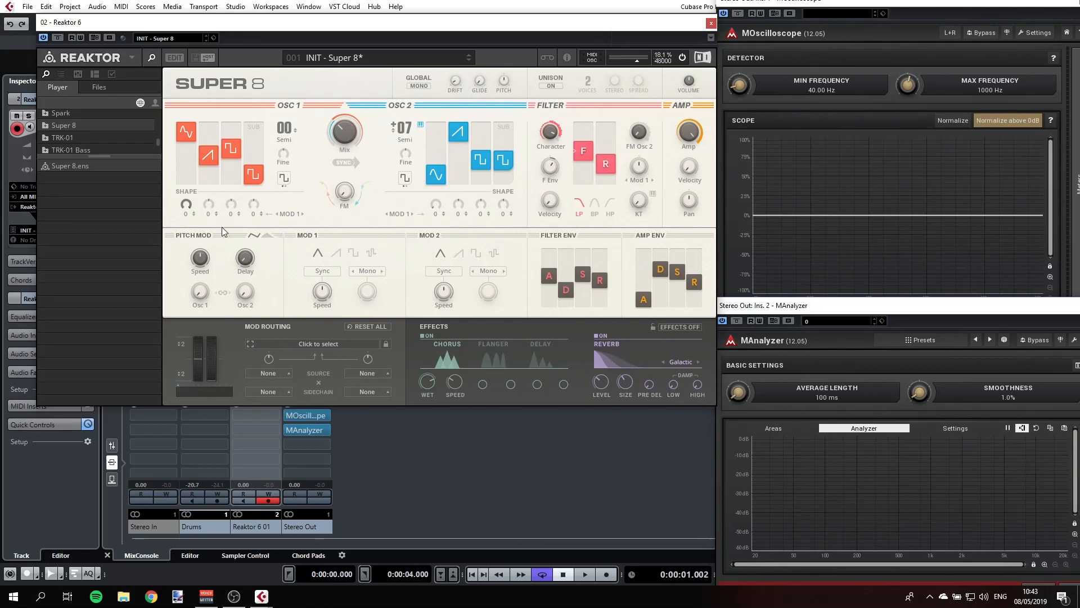
{"action": "mouse_move", "coordinate": [211, 265]}
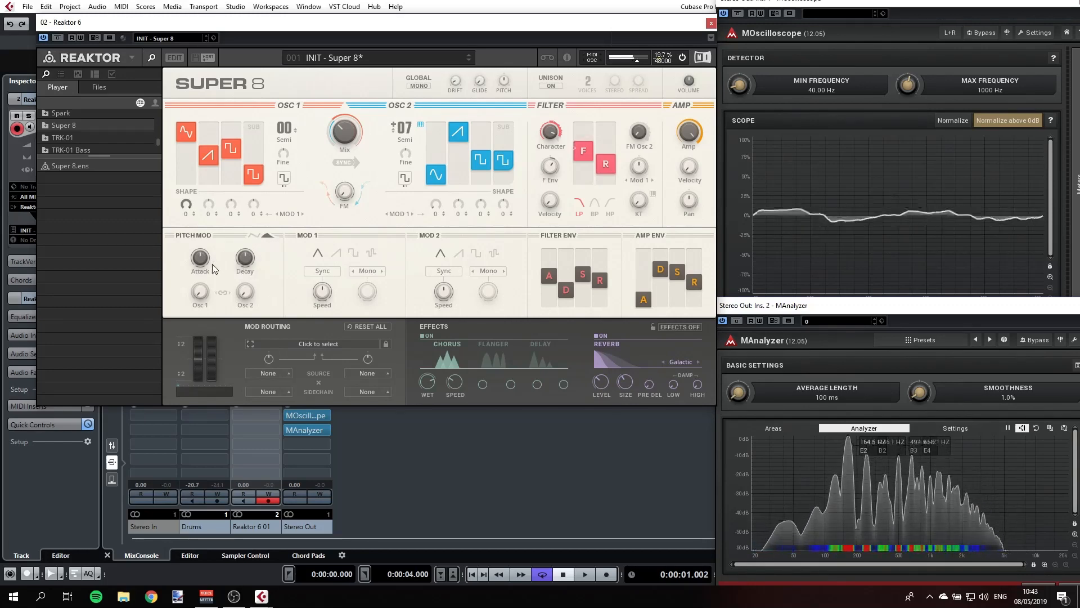
{"action": "left_click_drag", "start_coordinate": [205, 261], "coordinate": [207, 239]}
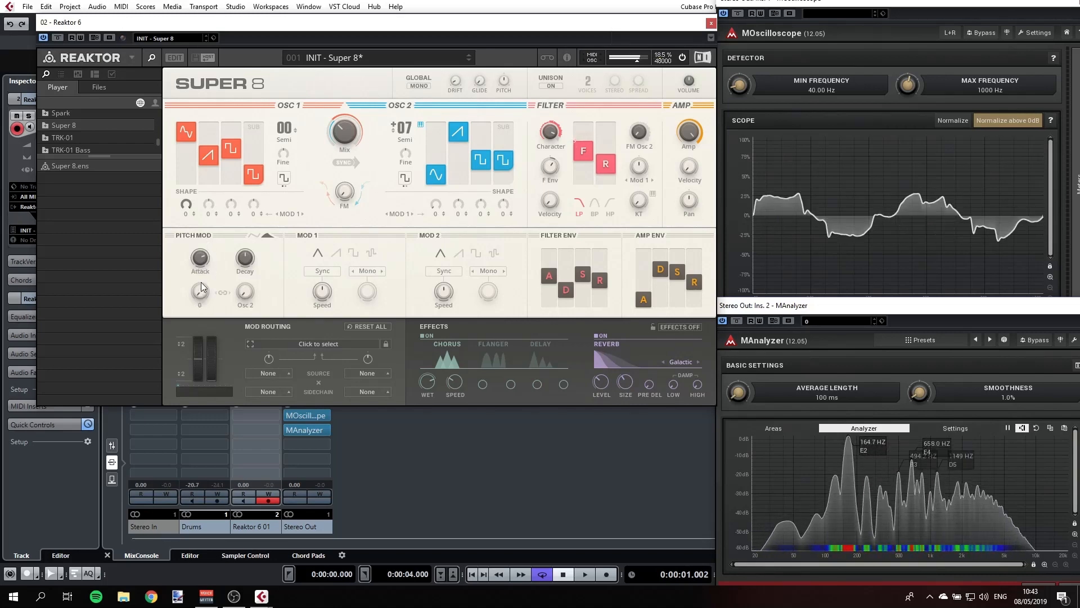
{"action": "left_click_drag", "start_coordinate": [203, 286], "coordinate": [242, 285]}
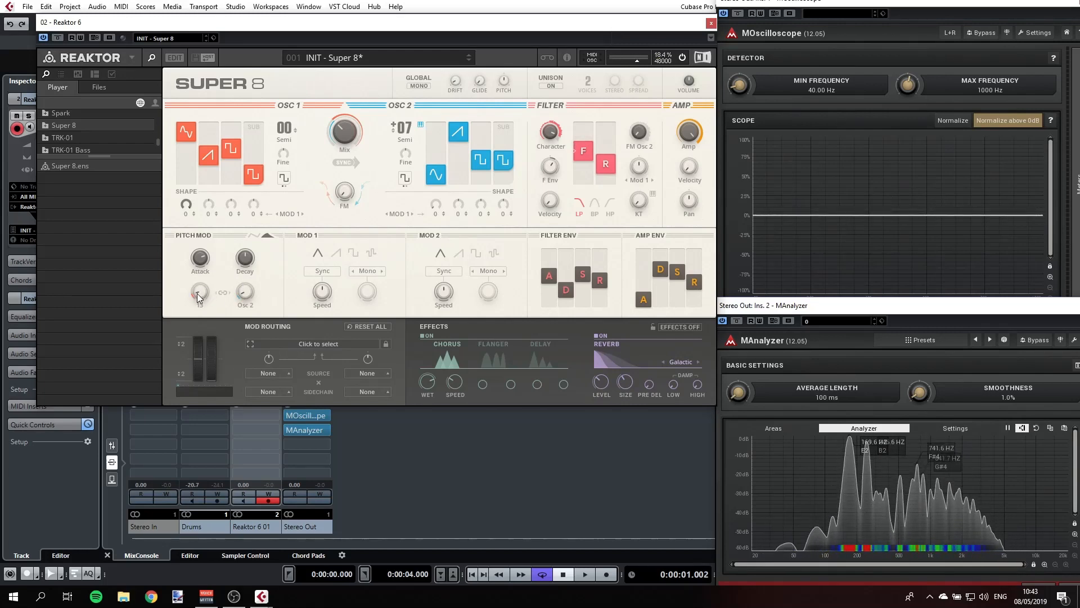
{"action": "scroll", "coordinate": [200, 291], "scroll_direction": "up", "scroll_amount": 2}
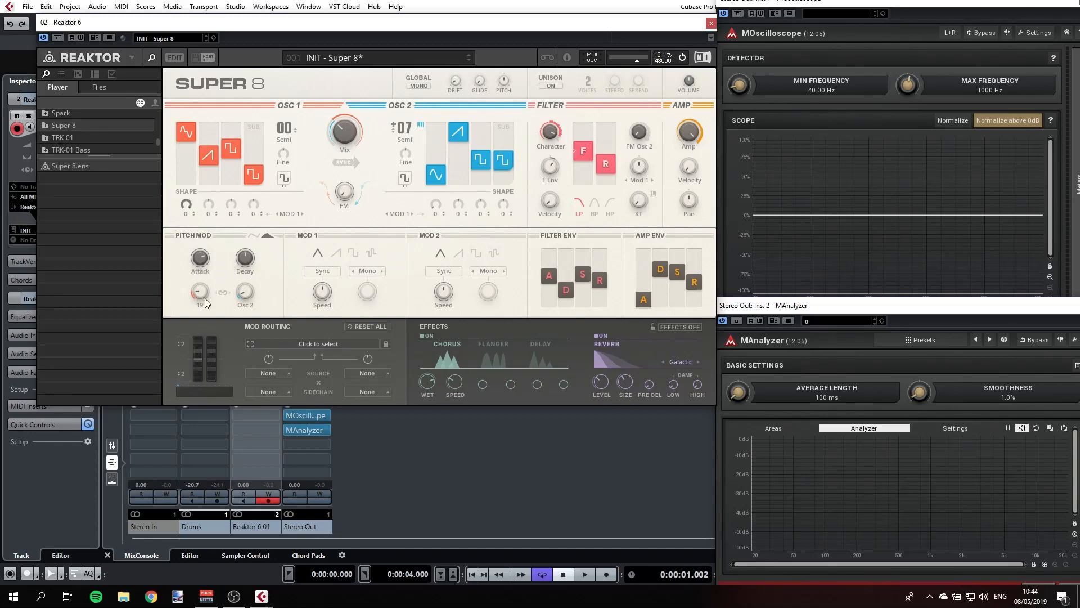
- Return the pitch modulation to its LFO, set the Osc 2 amount to 43, and lower the Osc 1 amount and the speed
{"action": "left_click", "coordinate": [254, 236]}
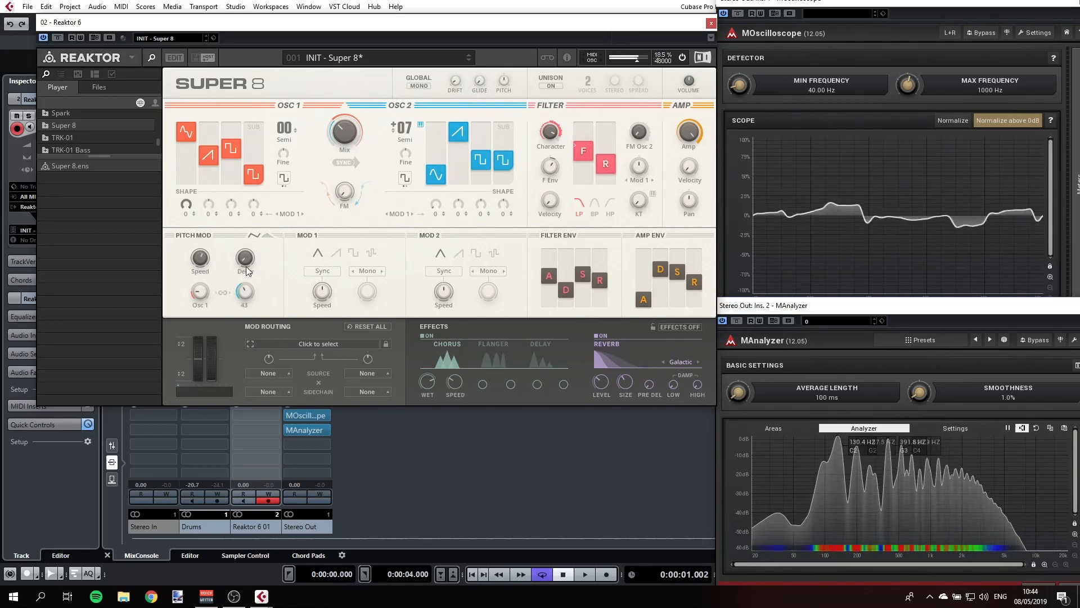
{"action": "left_click_drag", "start_coordinate": [201, 293], "coordinate": [204, 301]}
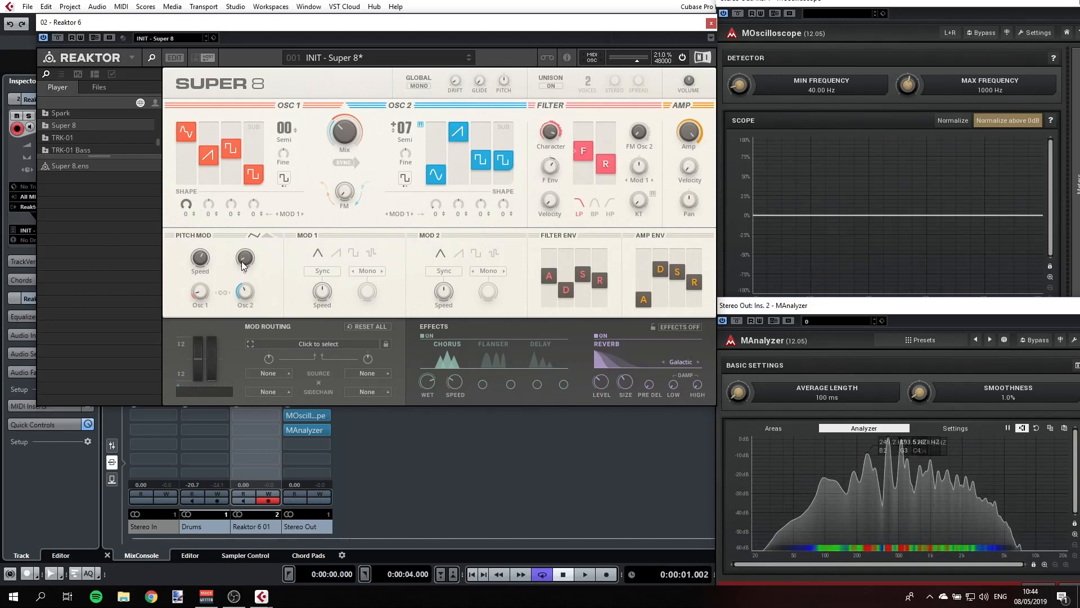
{"action": "left_click_drag", "start_coordinate": [198, 257], "coordinate": [203, 265]}
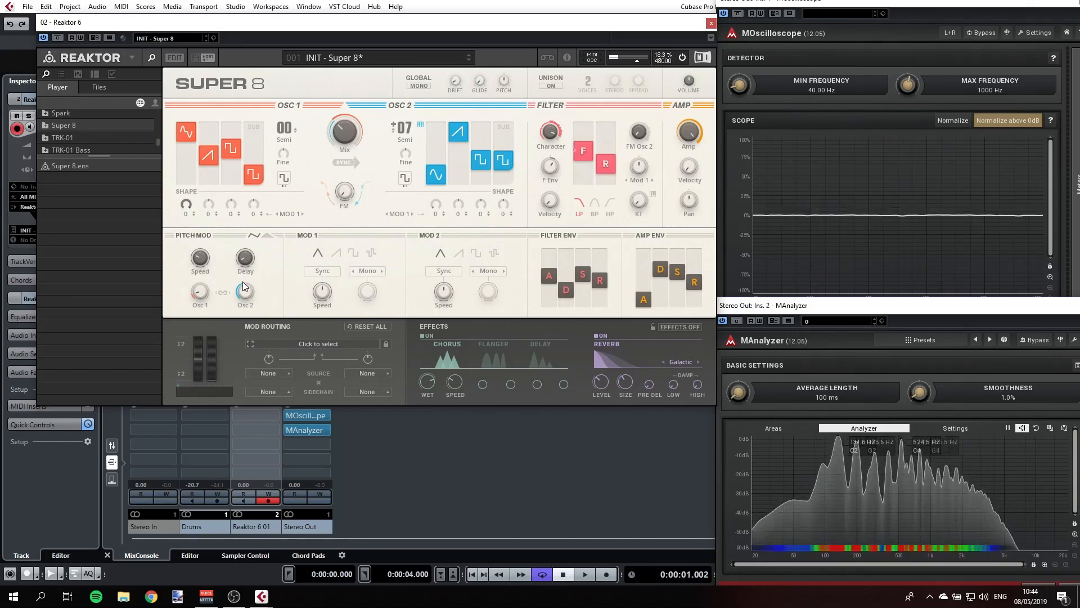
- Turn on tempo sync for Mod 1, comparing it with the free-running speed
{"action": "mouse_move", "coordinate": [243, 283]}
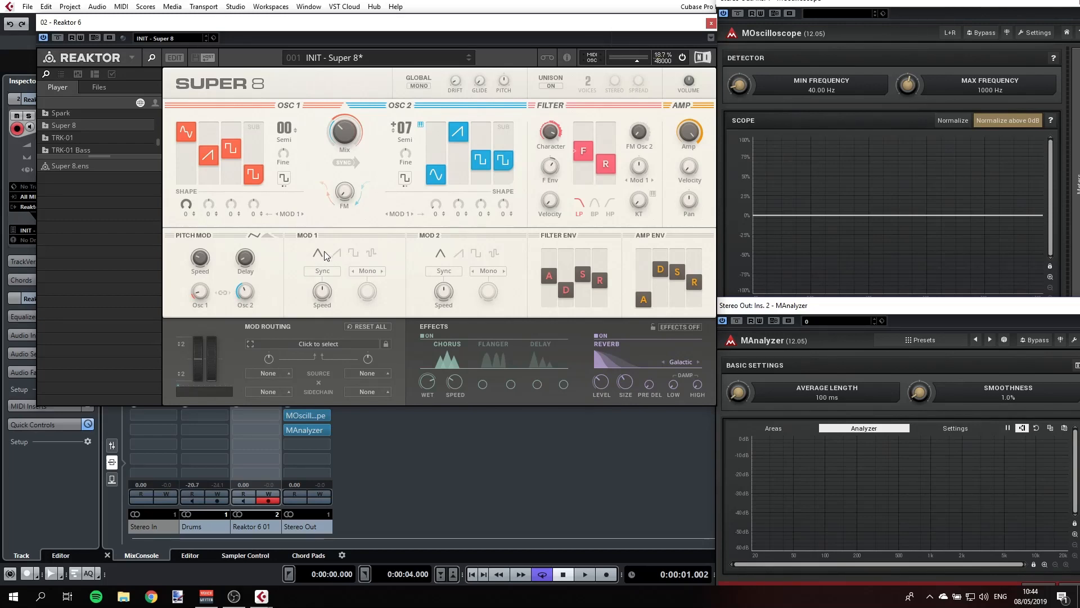
{"action": "mouse_move", "coordinate": [320, 290]}
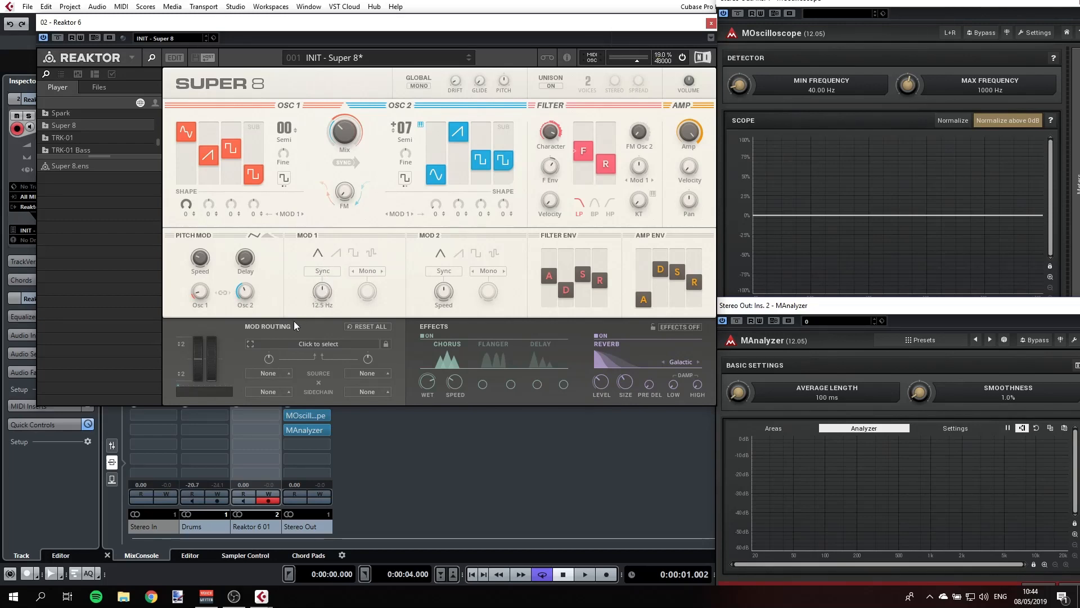
{"action": "left_click", "coordinate": [323, 272]}
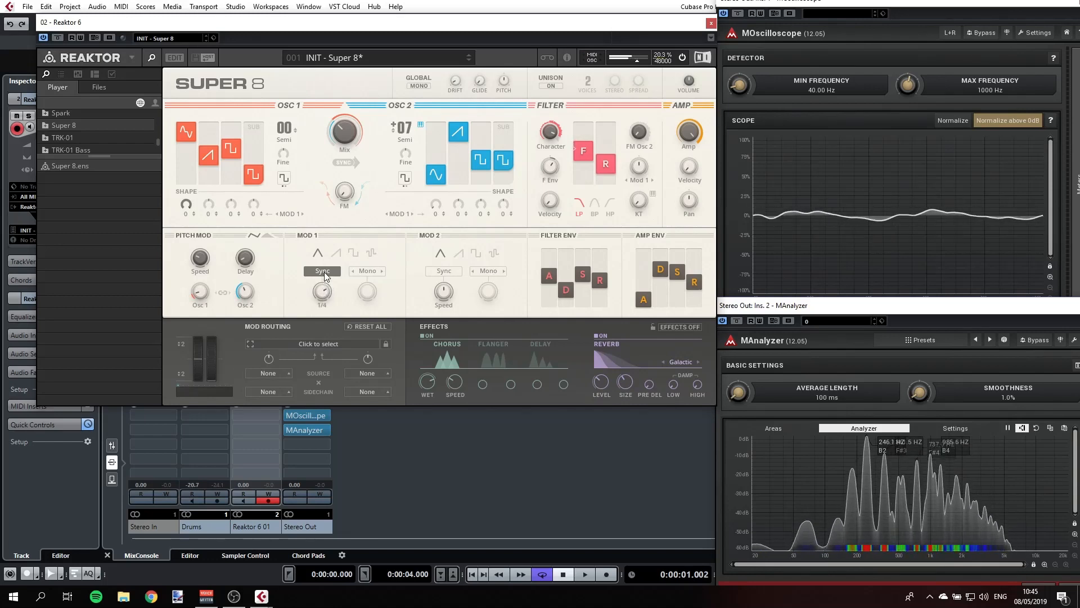
{"action": "left_click", "coordinate": [322, 273]}
{"action": "left_click_drag", "start_coordinate": [322, 286], "coordinate": [323, 305]}
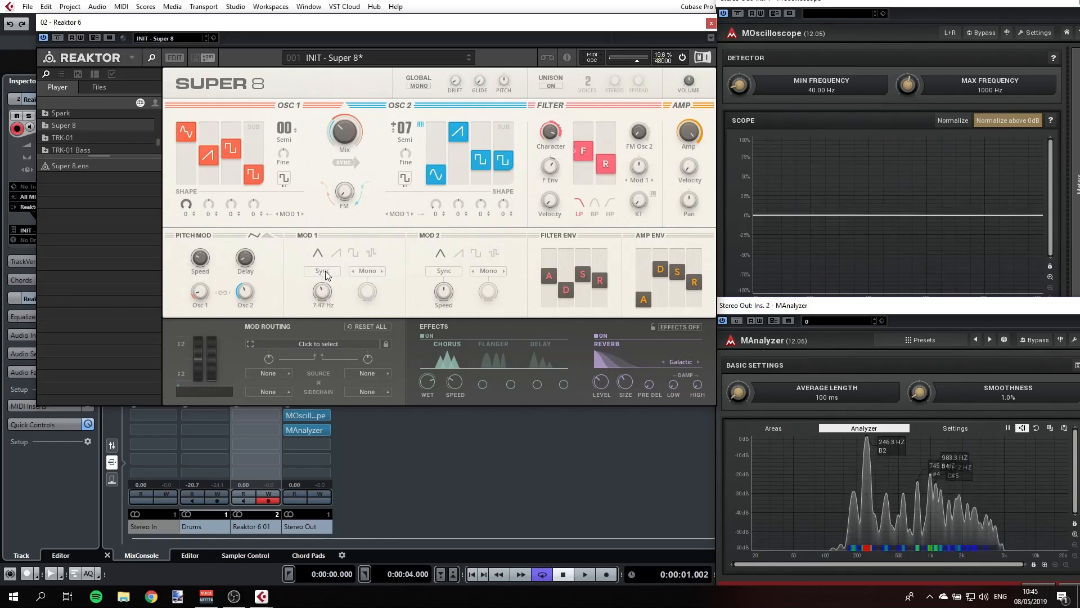
{"action": "left_click", "coordinate": [324, 270]}
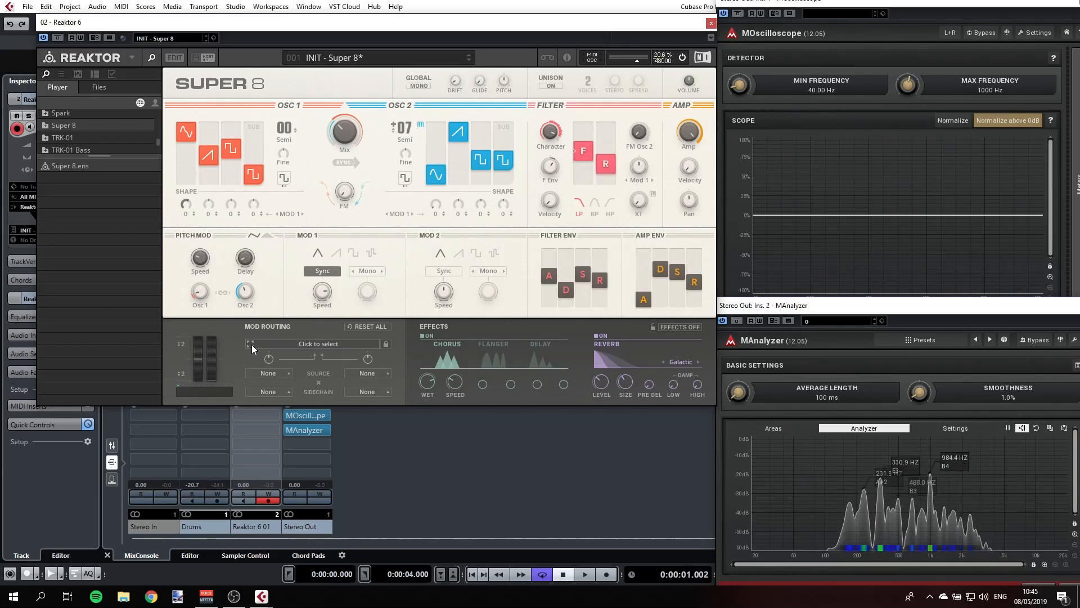
- Route MOD 1 to the filter cutoff and set Mod 1's mode to Trigger
{"action": "left_click", "coordinate": [298, 343]}
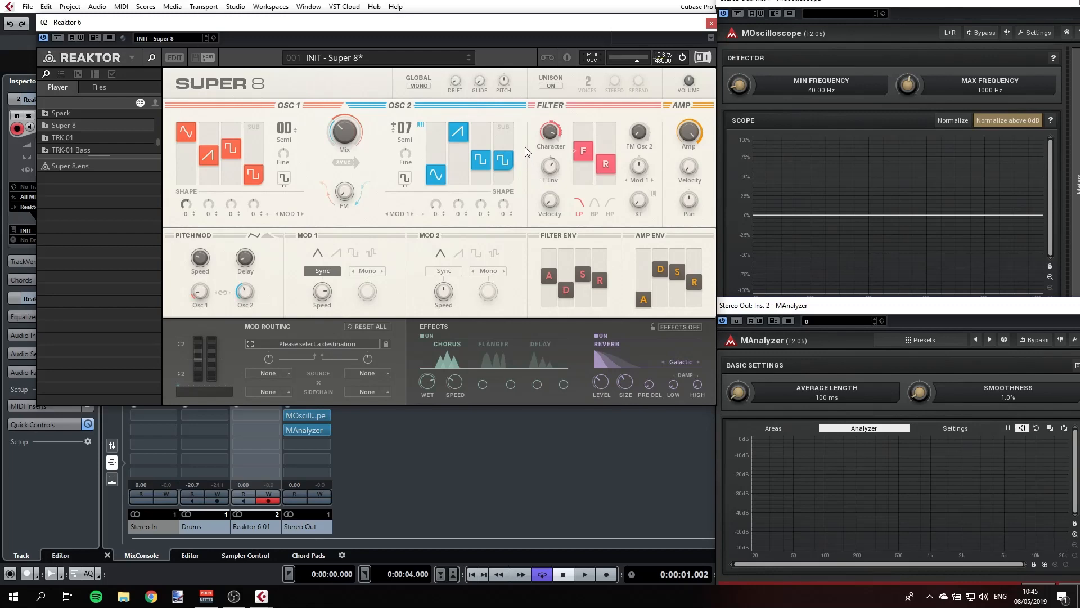
{"action": "left_click", "coordinate": [579, 150]}
{"action": "left_click", "coordinate": [268, 373]}
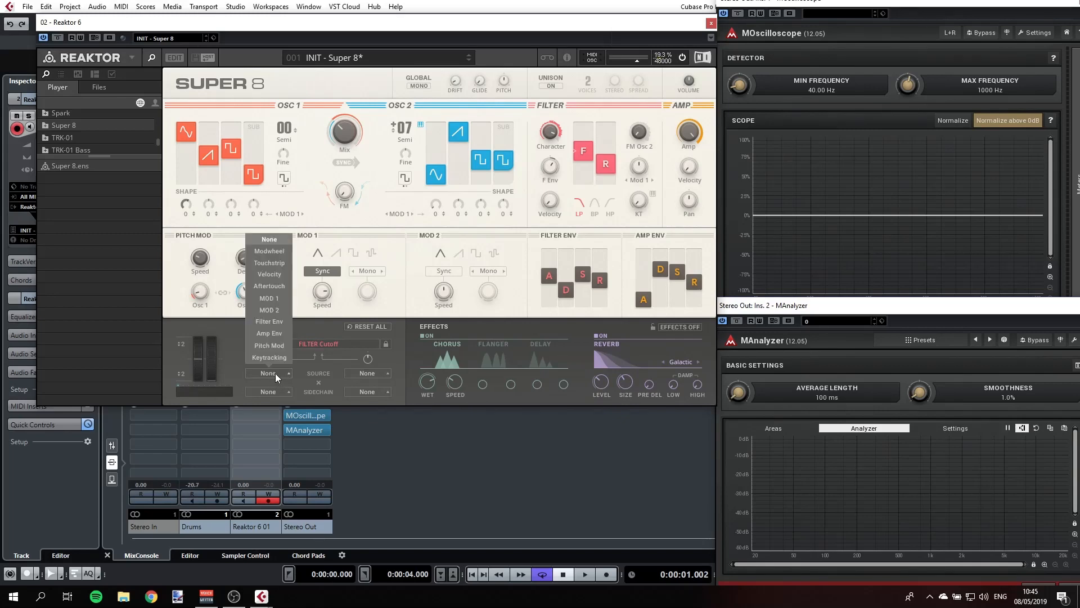
{"action": "left_click", "coordinate": [272, 298]}
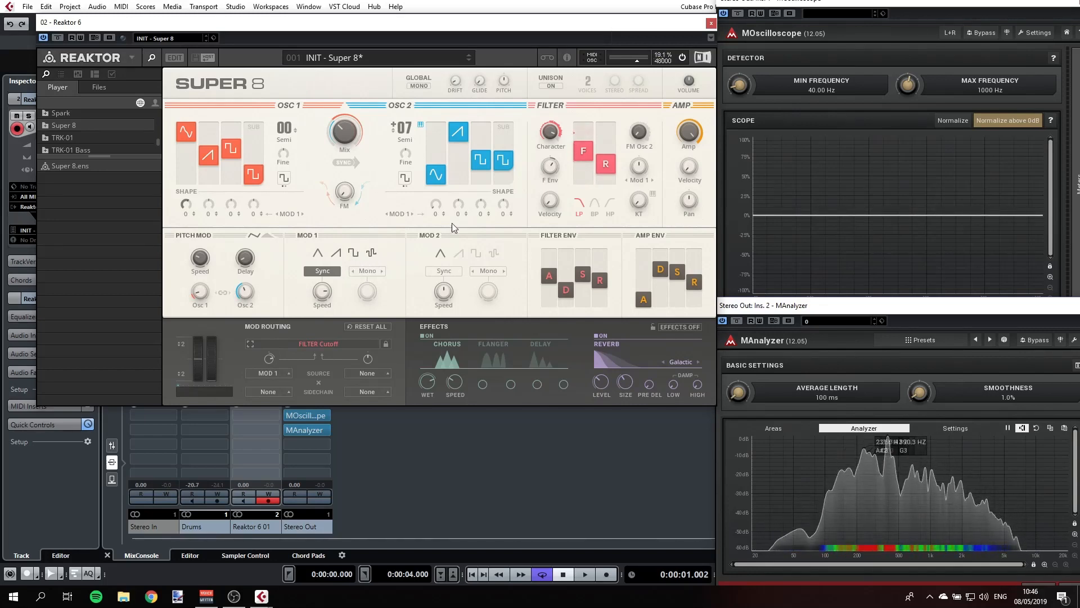
{"action": "left_click", "coordinate": [377, 271]}
{"action": "mouse_move", "coordinate": [374, 291]}
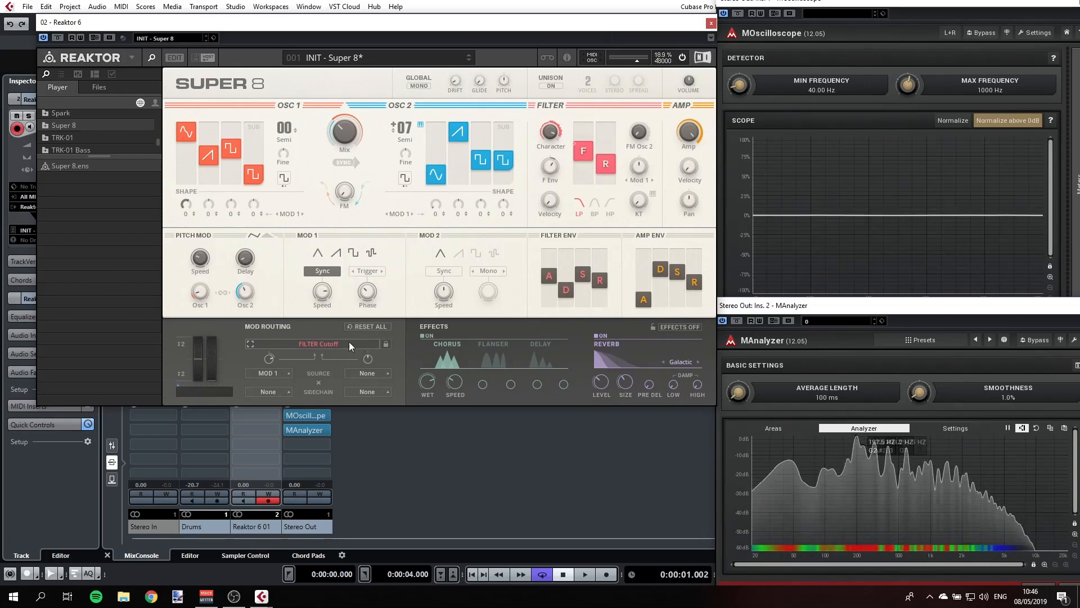
- Choose the filter resonance as modulation destination and assign MOD 2 as its source
{"action": "left_click", "coordinate": [251, 344]}
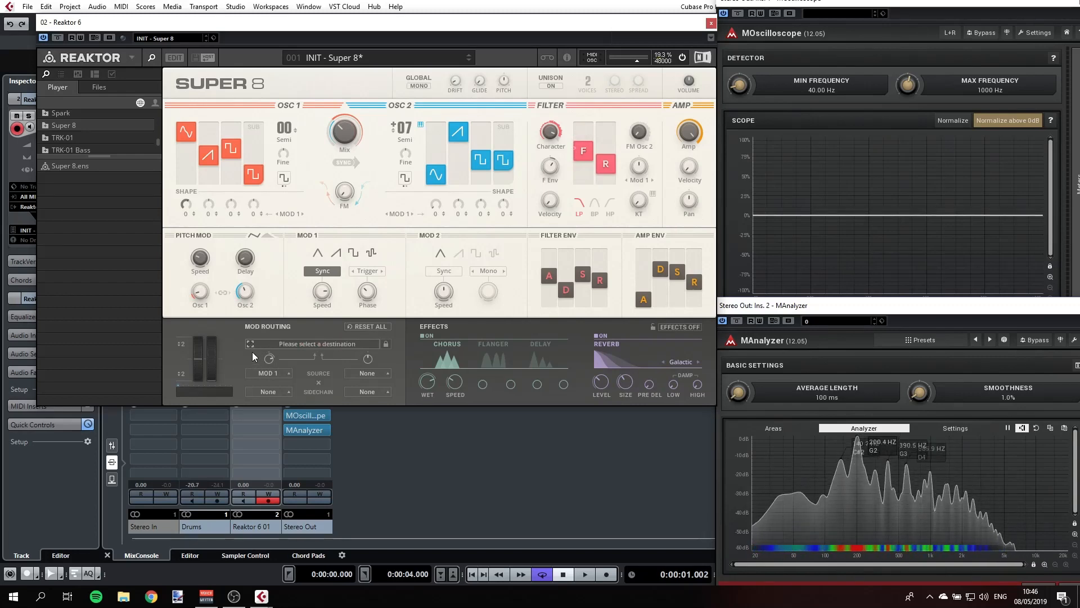
{"action": "left_click", "coordinate": [609, 164]}
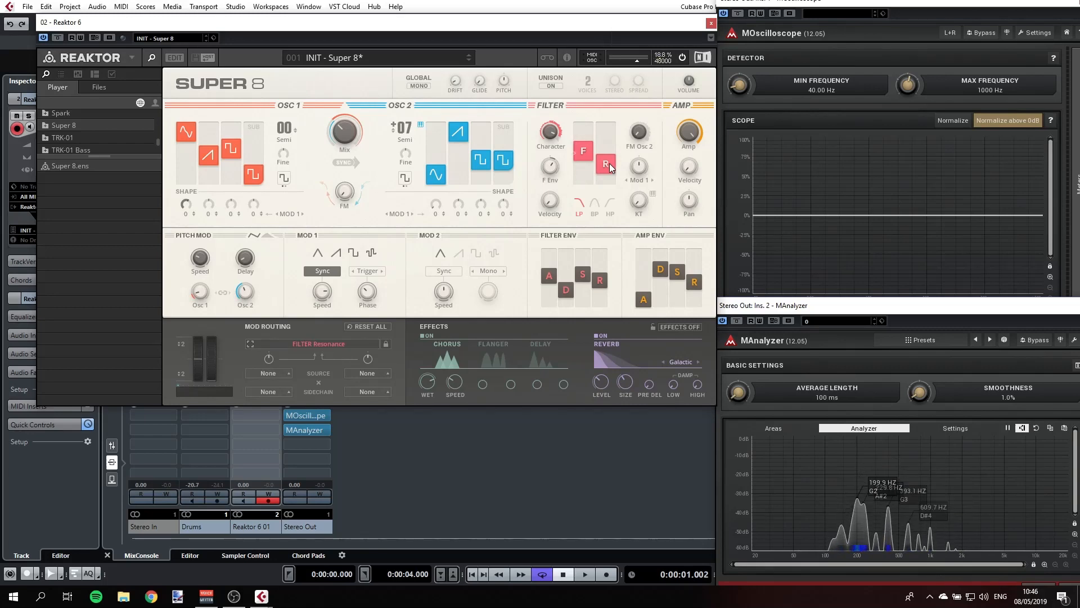
{"action": "left_click", "coordinate": [270, 373]}
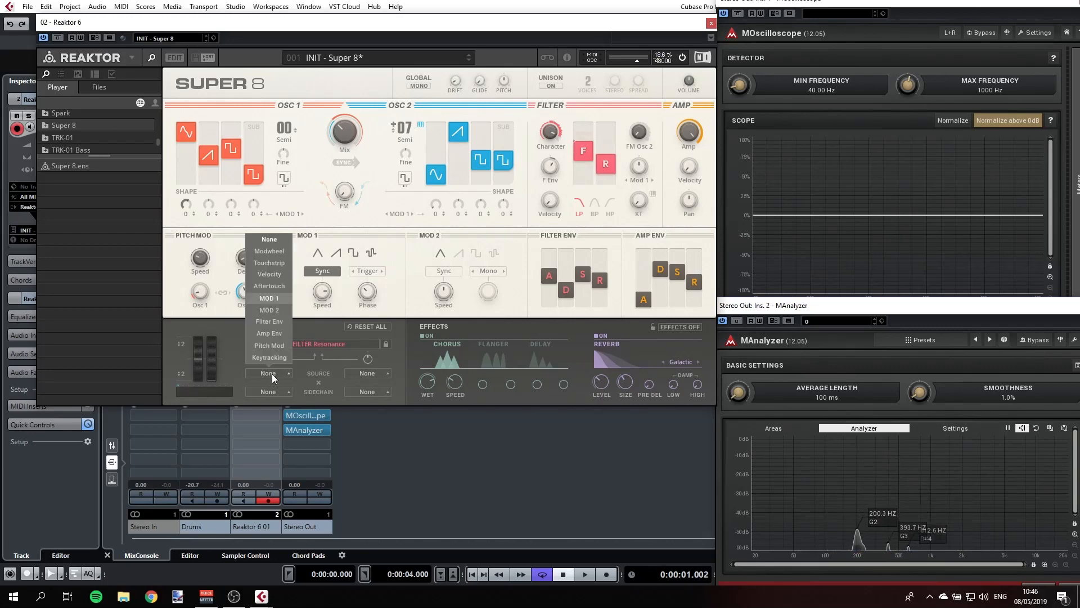
{"action": "left_click", "coordinate": [274, 310]}
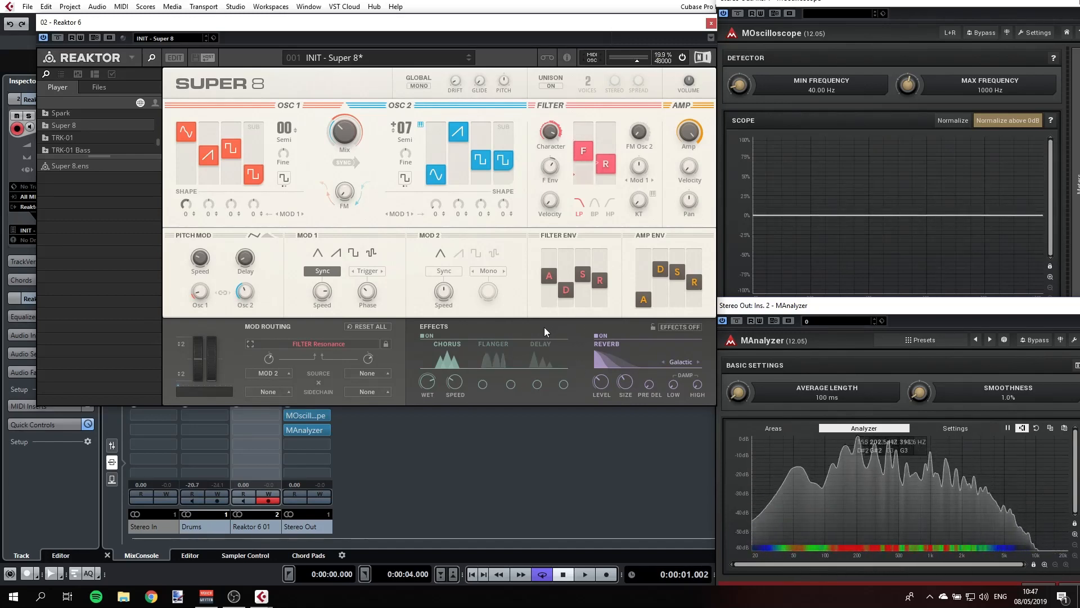
- Load the Bass presets Circuits and Coolio in turn and examine their filter and amp settings
{"action": "left_click", "coordinate": [353, 57]}
{"action": "mouse_move", "coordinate": [353, 56]}
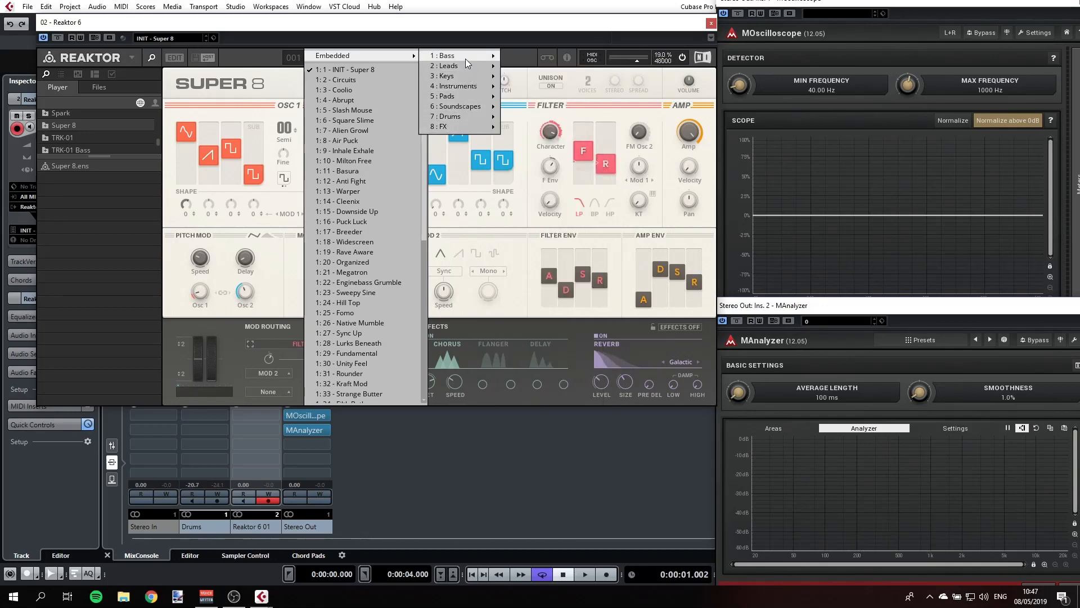
{"action": "left_click", "coordinate": [555, 67]}
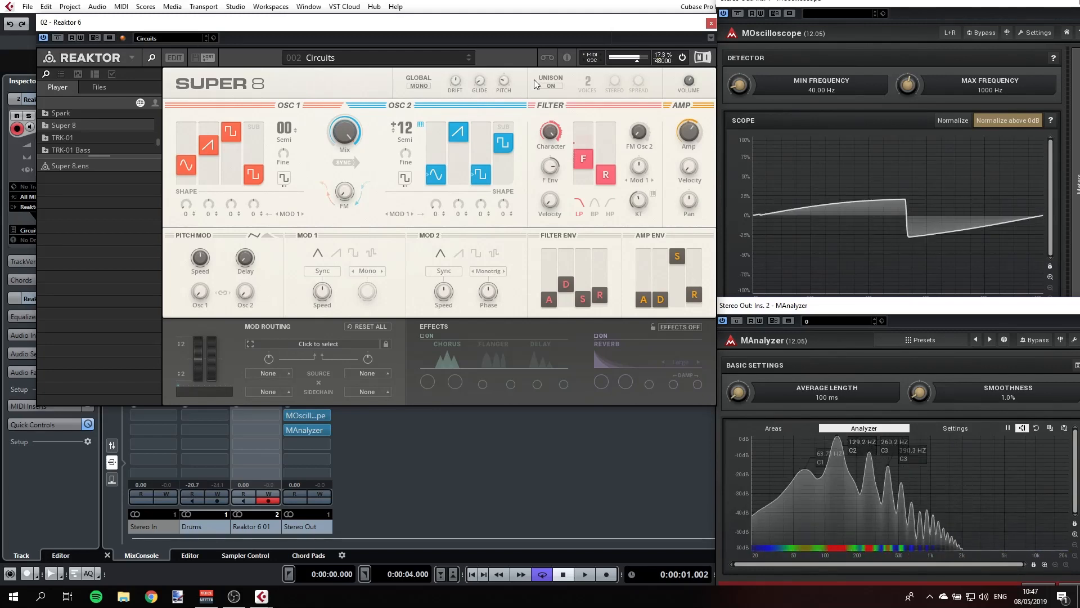
{"action": "left_click", "coordinate": [466, 60]}
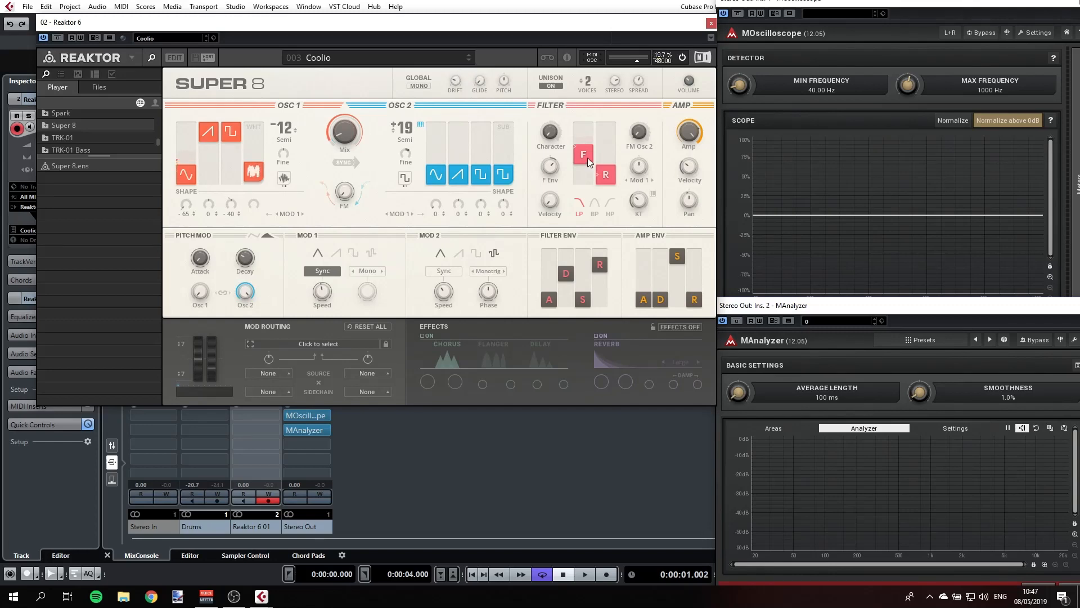
{"action": "mouse_move", "coordinate": [690, 169]}
{"action": "left_click_drag", "start_coordinate": [694, 146], "coordinate": [693, 159]}
- Load the INIT - Super 8 preset again and turn on Unison
{"action": "left_click", "coordinate": [407, 56]}
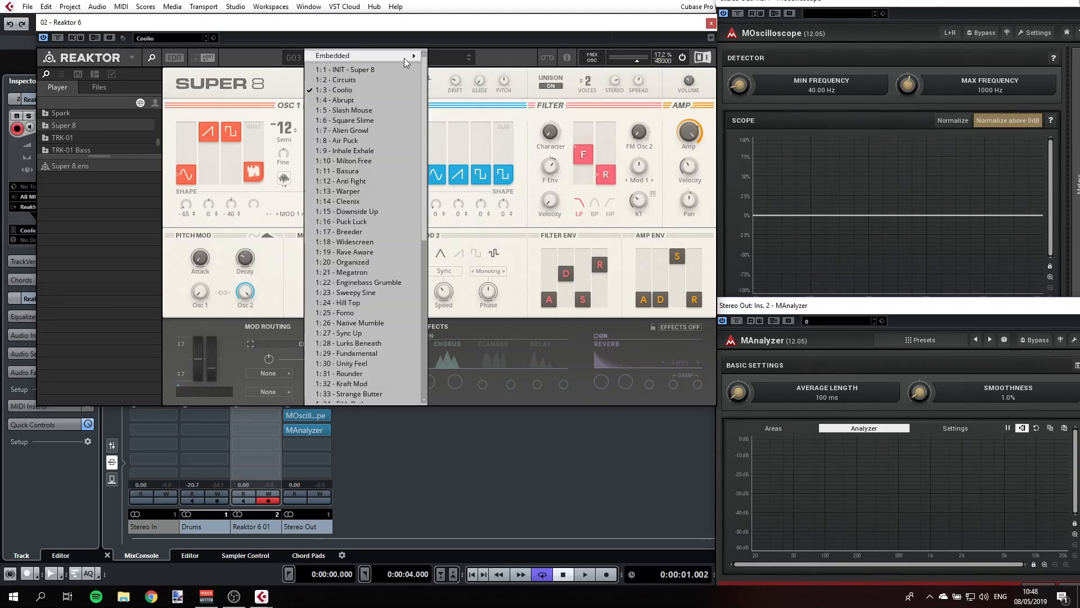
{"action": "left_click", "coordinate": [374, 69]}
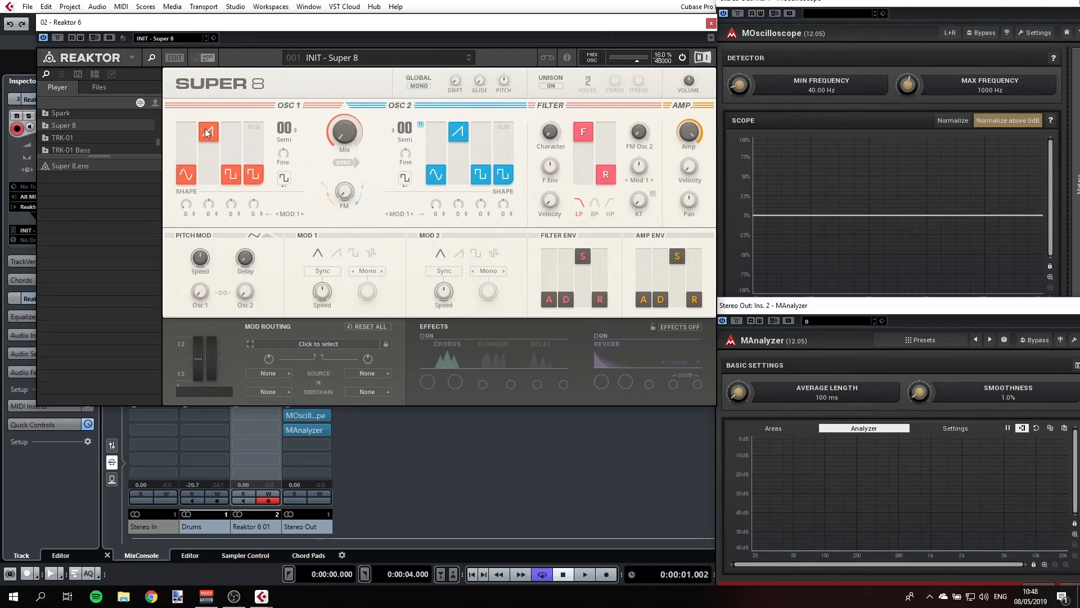
{"action": "left_click", "coordinate": [552, 84]}
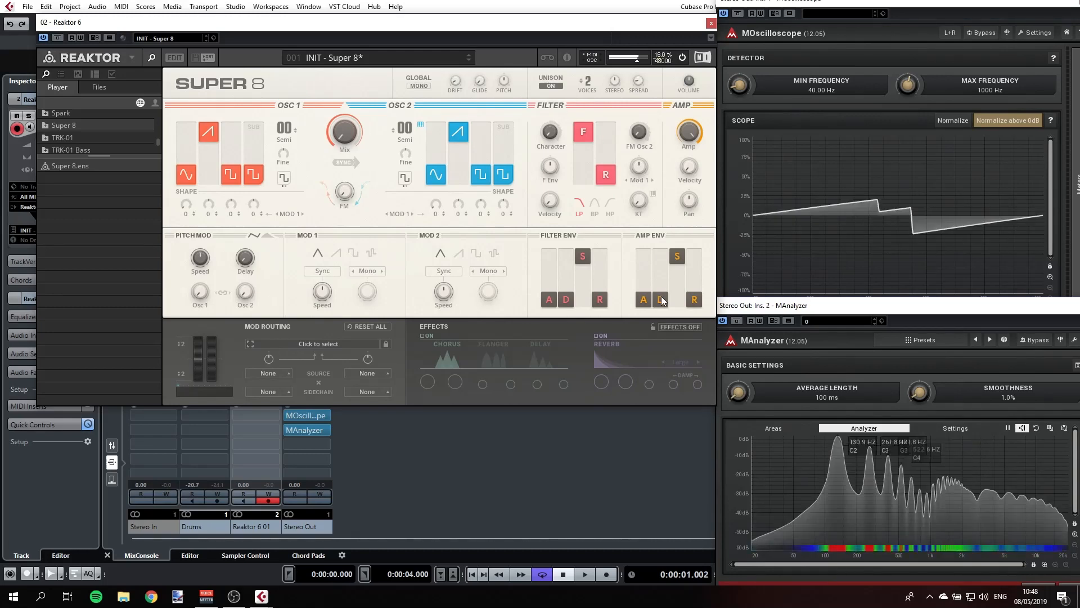
- Raise the amp envelope's decay and release slightly and lower the filter cutoff by about a quarter
{"action": "left_click_drag", "start_coordinate": [662, 300], "coordinate": [664, 288]}
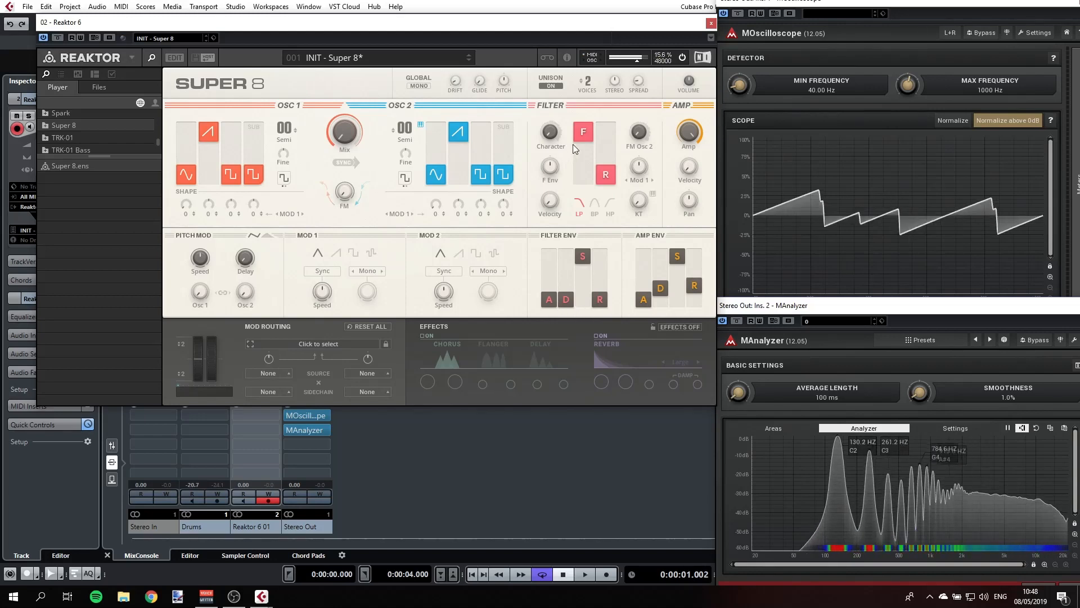
{"action": "mouse_move", "coordinate": [582, 152]}
{"action": "left_mouse_down"}
{"action": "mouse_move", "coordinate": [581, 180]}
{"action": "mouse_move", "coordinate": [583, 146]}
{"action": "left_mouse_up"}
- Turn on the reverb effect and raise the level of OSC 1's sub square wave slightly
{"action": "left_click", "coordinate": [598, 336]}
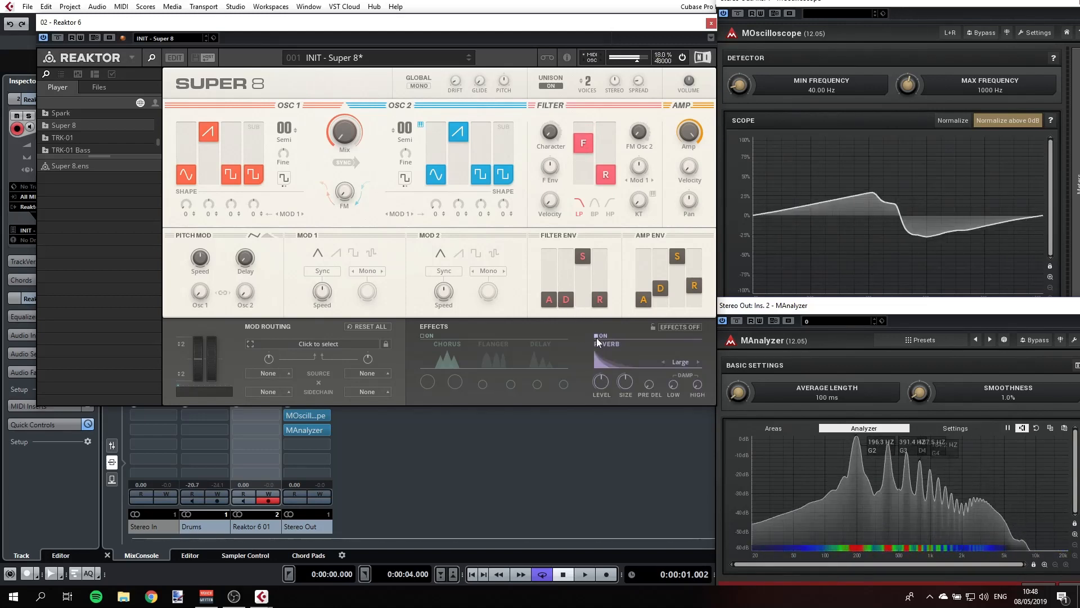
{"action": "left_click_drag", "start_coordinate": [253, 175], "coordinate": [258, 162]}
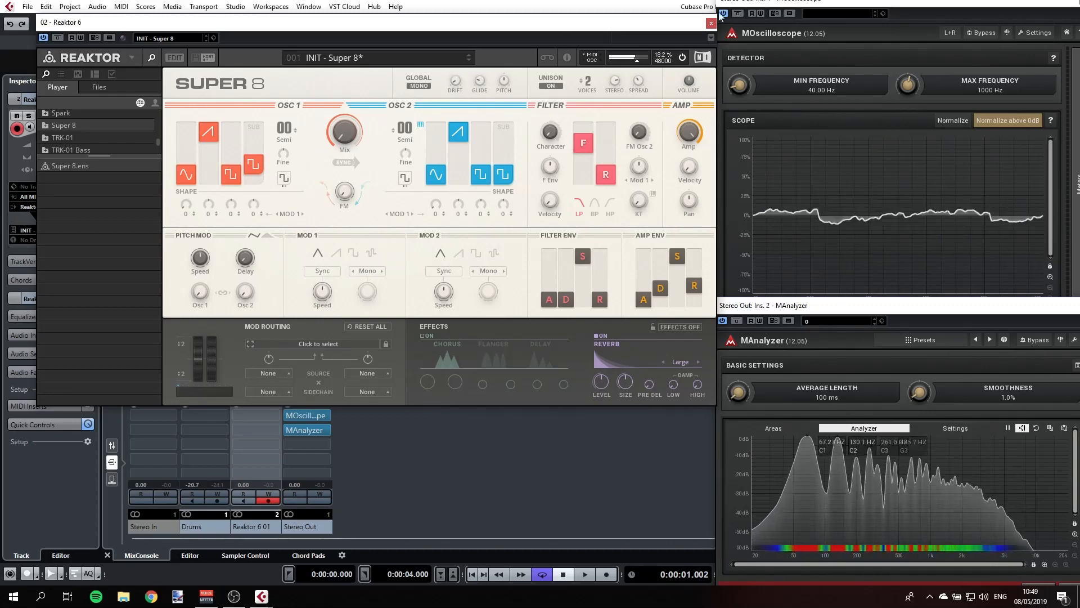
- Switch OSC 2's last waveform to white noise (WHT), raise its level slightly, and shift the oscillator mix towards OSC 1
{"action": "left_click", "coordinate": [507, 182]}
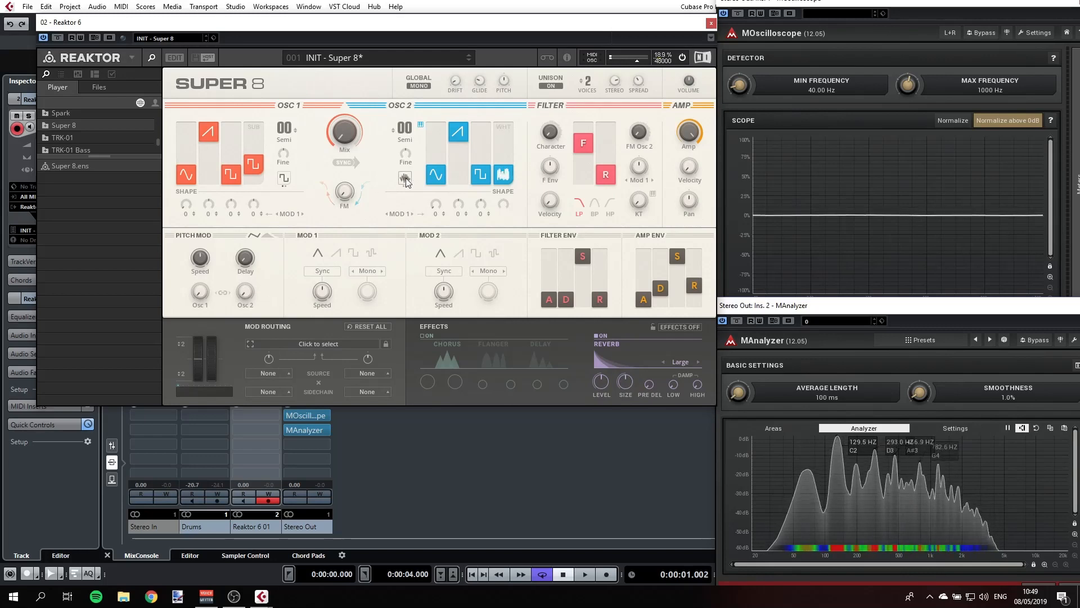
{"action": "left_click_drag", "start_coordinate": [507, 182], "coordinate": [510, 157]}
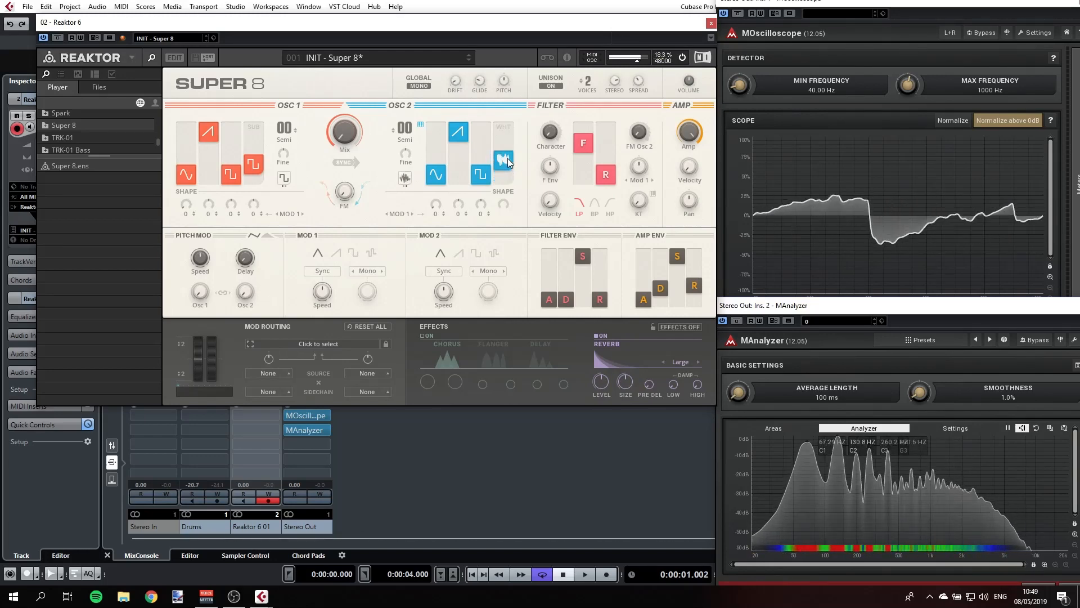
{"action": "left_click_drag", "start_coordinate": [337, 130], "coordinate": [336, 122]}
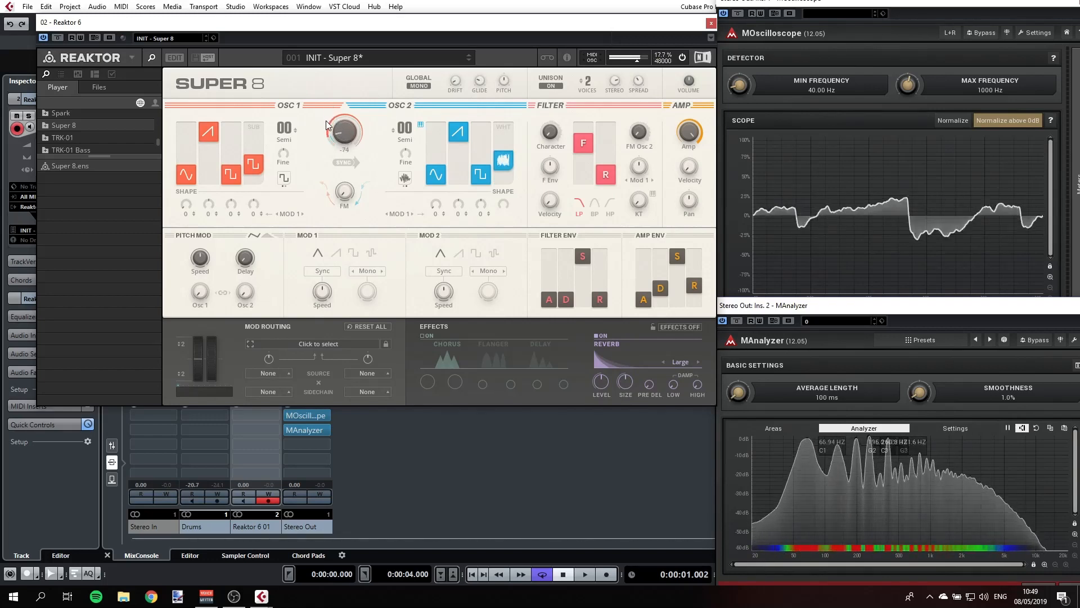